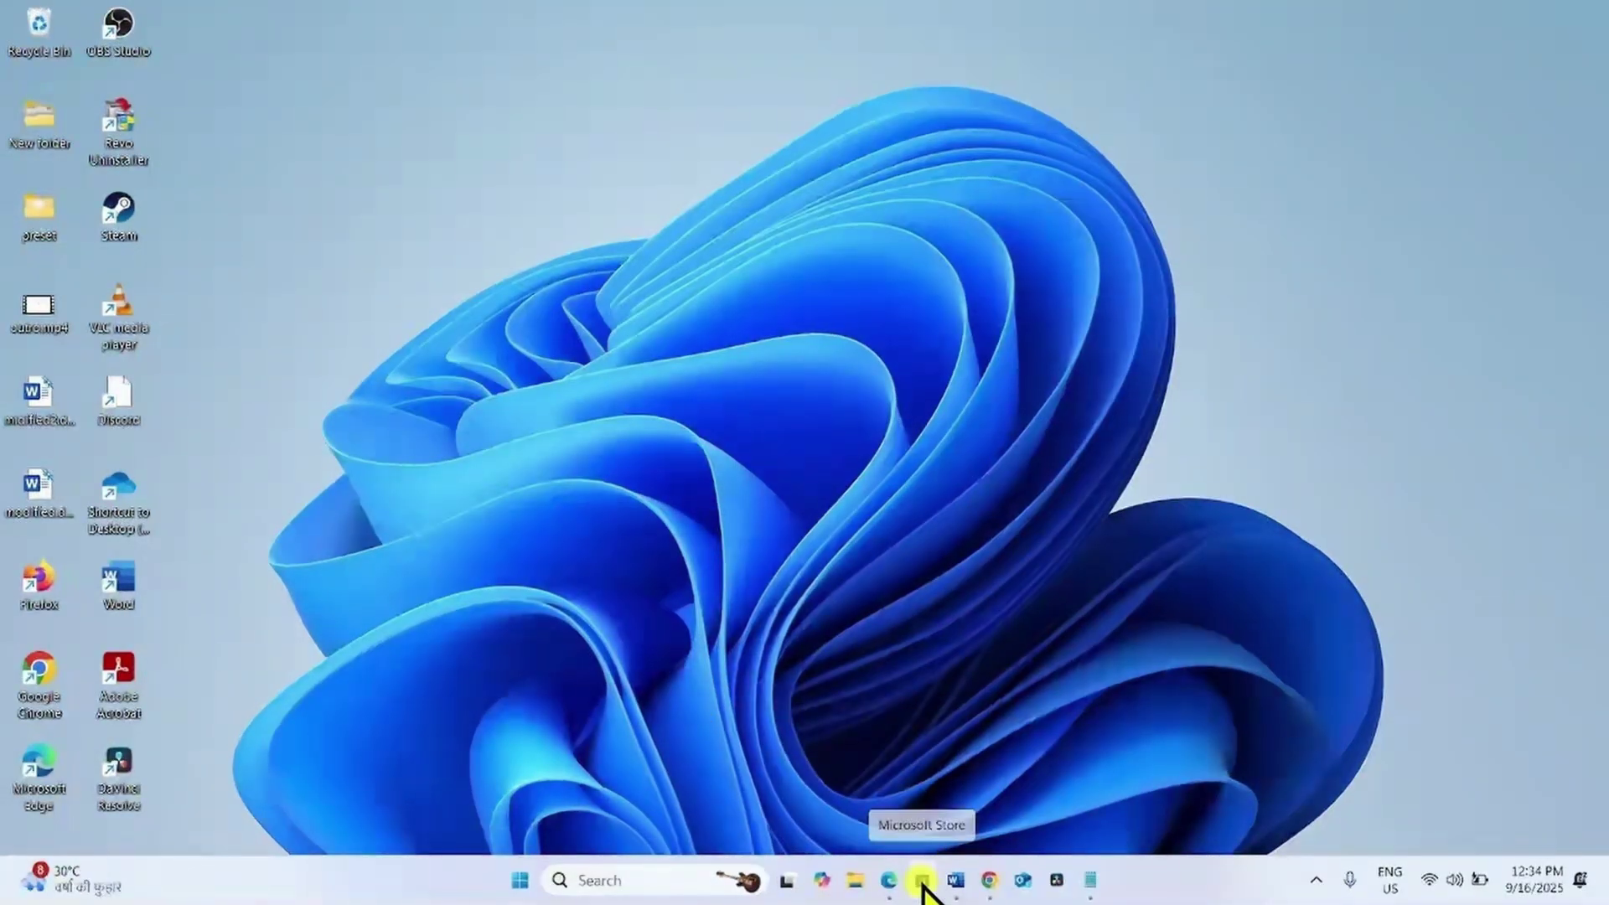
Find Microsoft Photos in the Store Library, view its installed product page, then close the Store
left_click(925, 889)
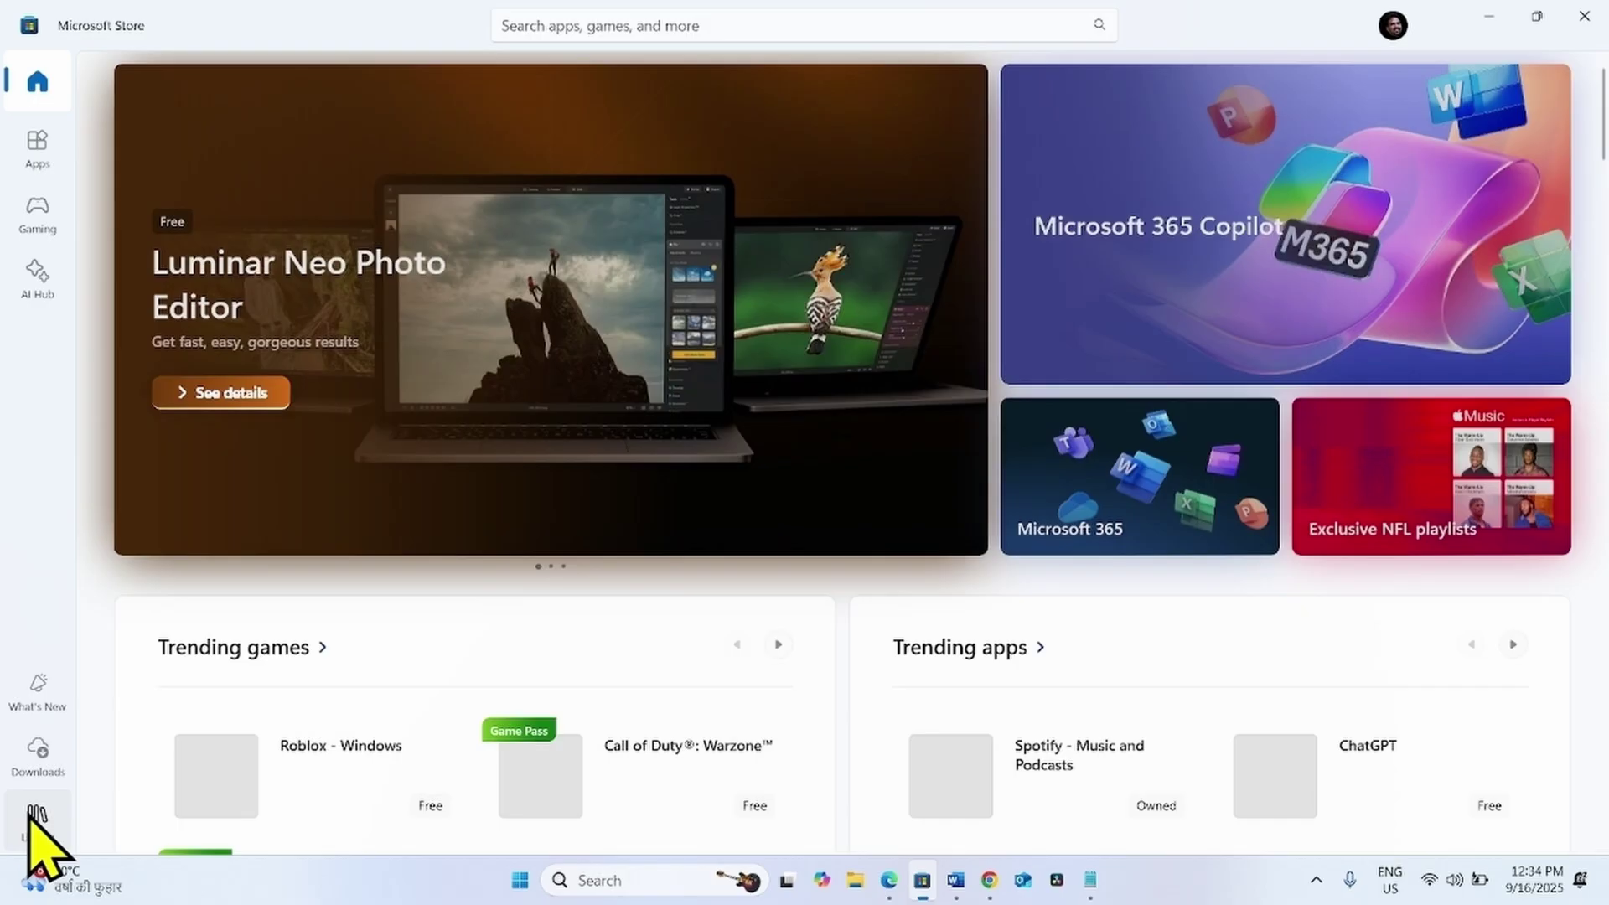
left_click(30, 823)
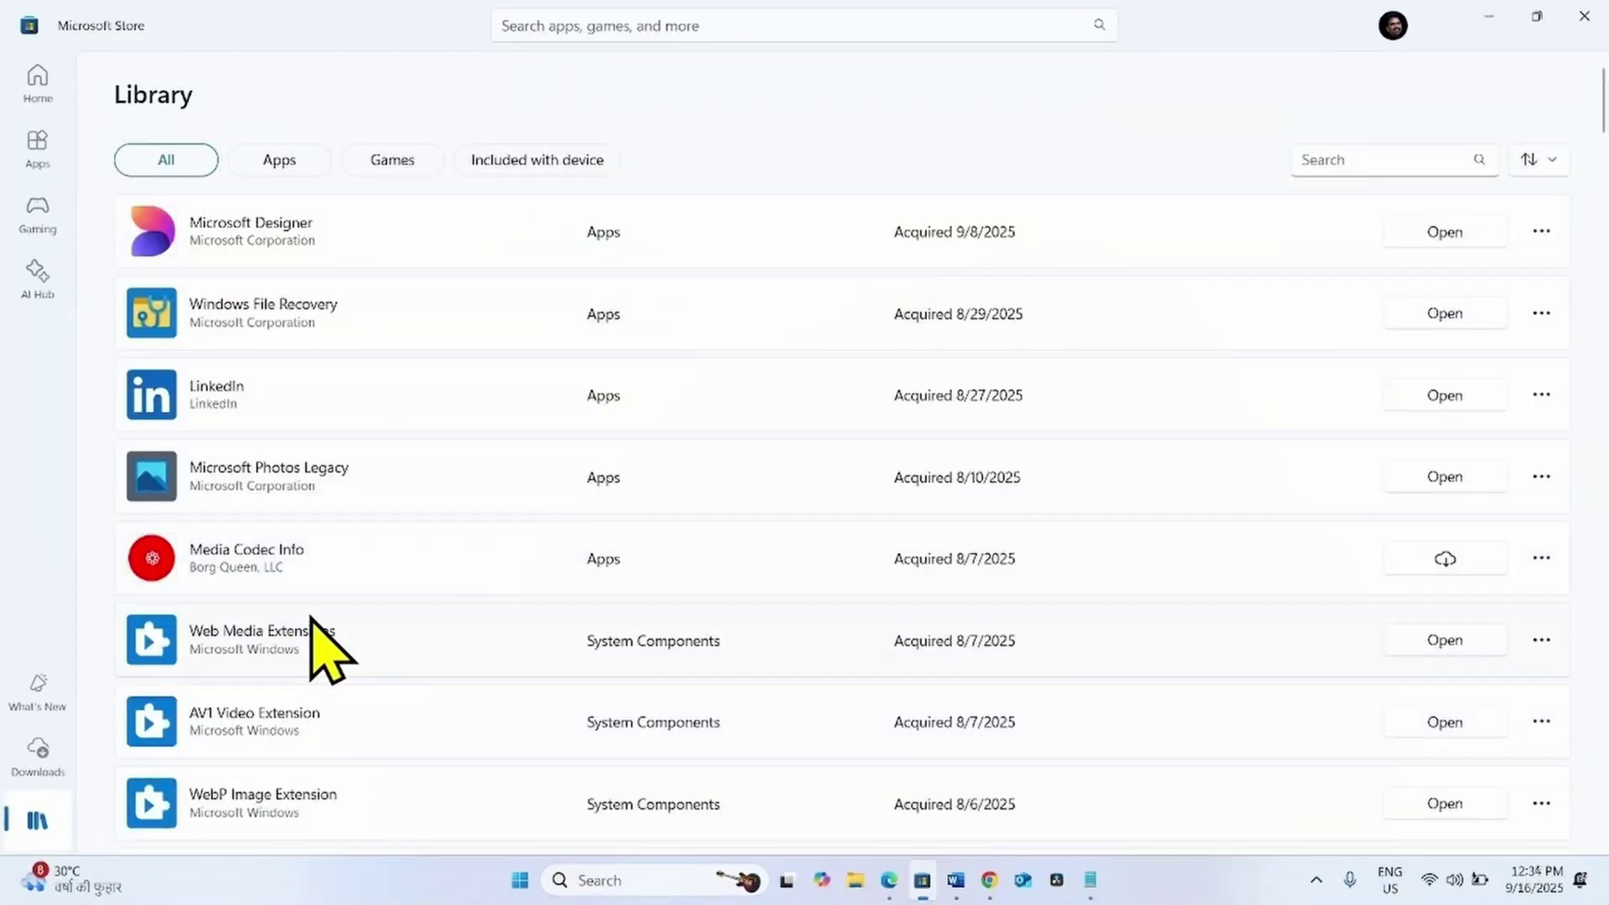
scroll(323, 645, "down", 20)
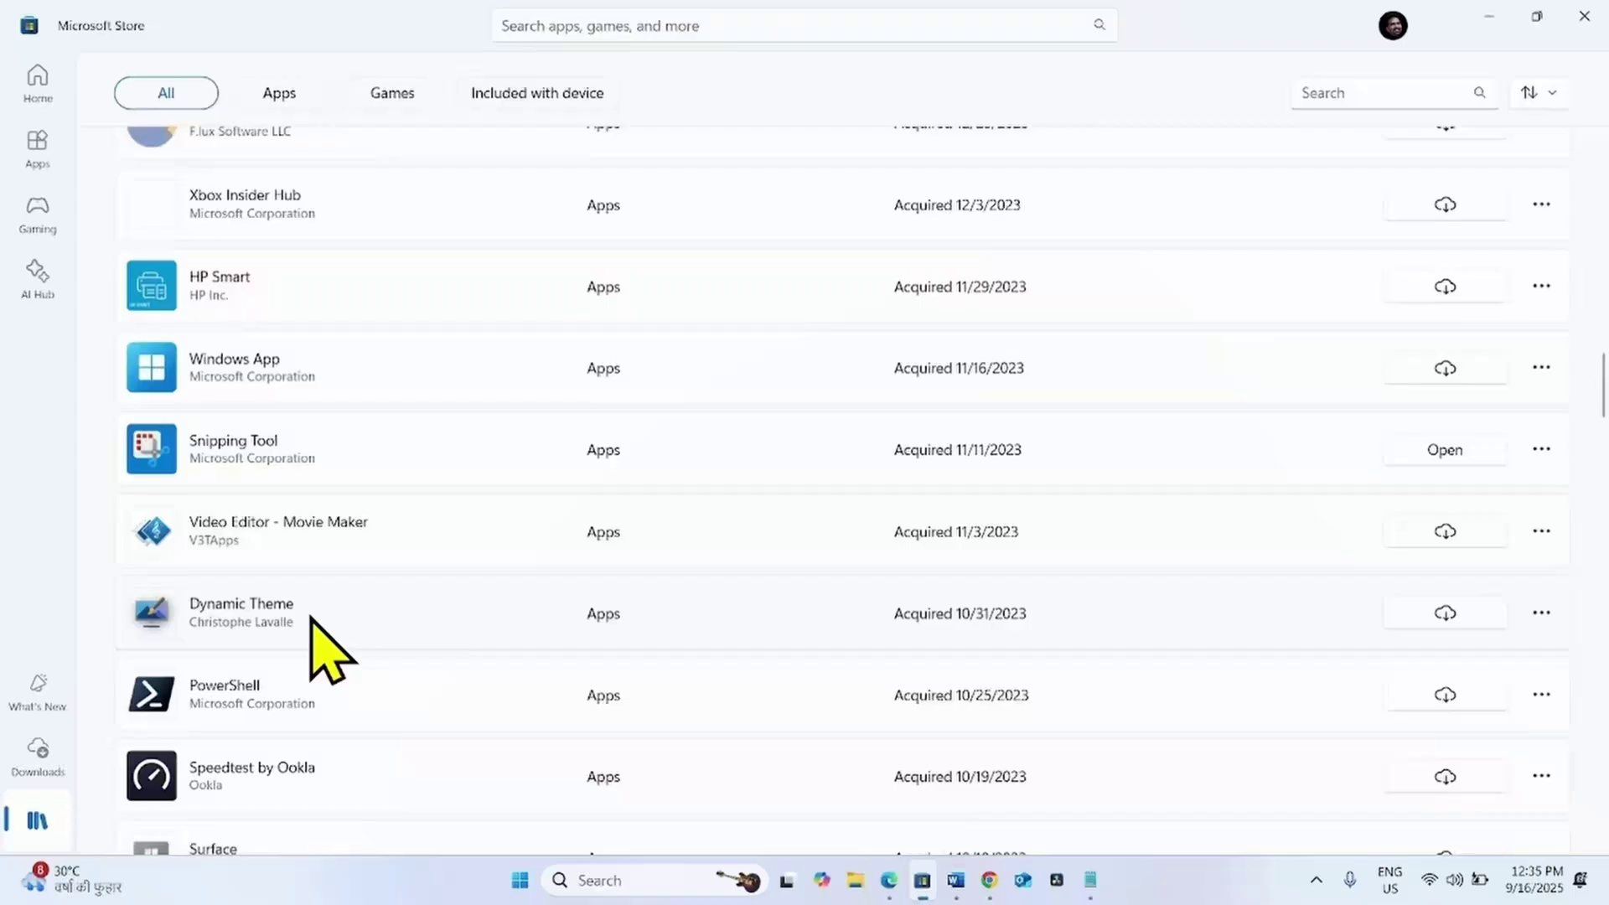
scroll(312, 620, "down", 20)
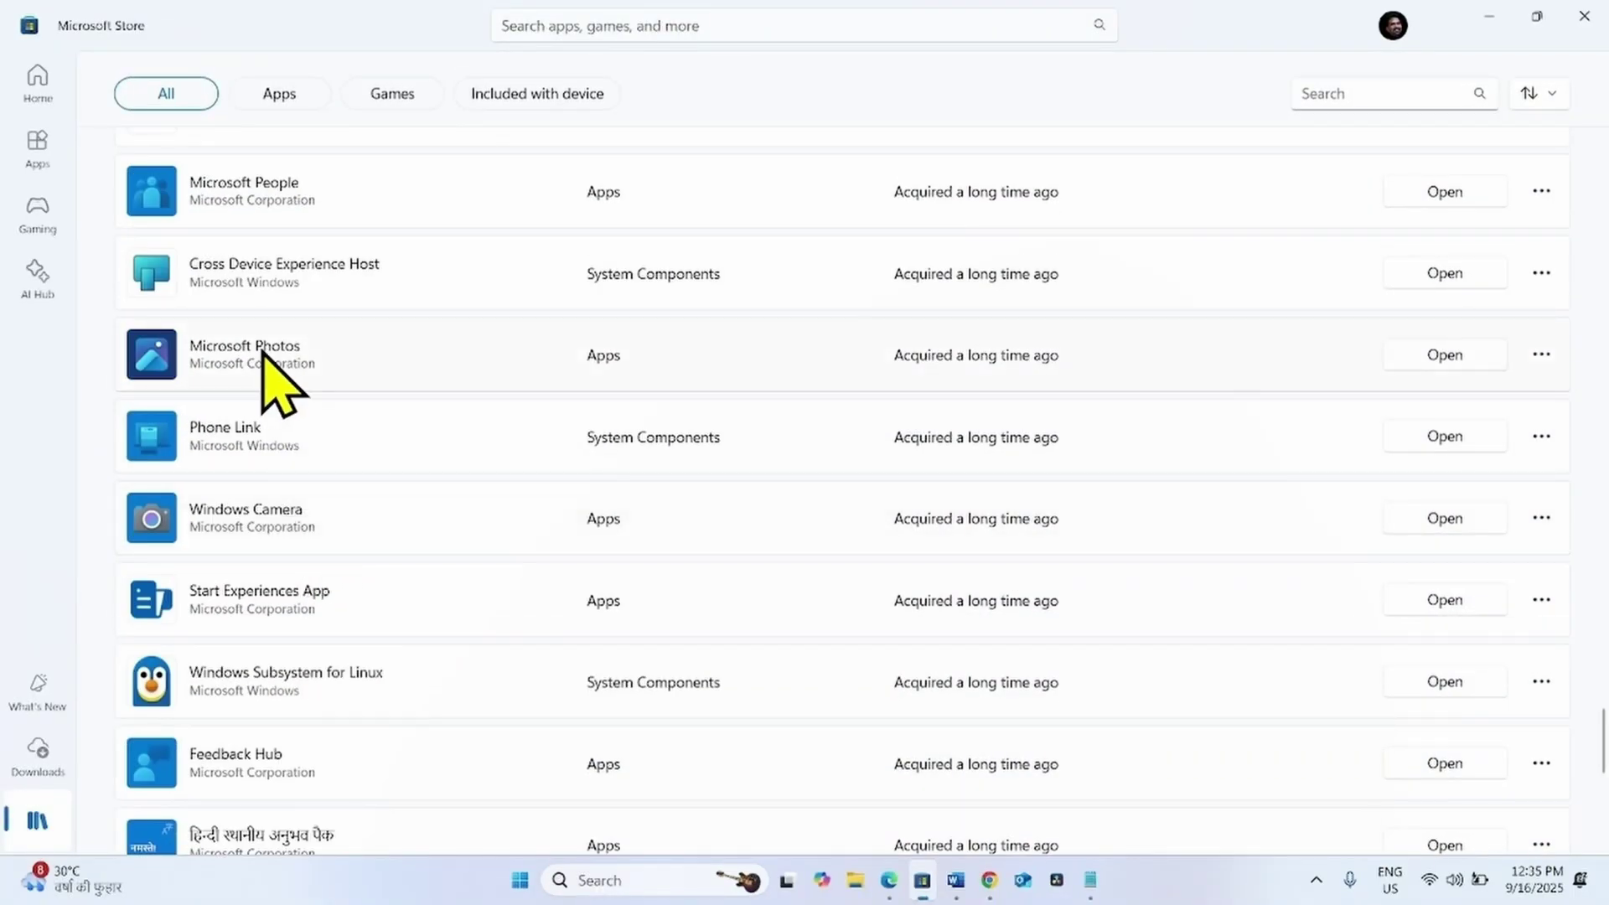
left_click(213, 353)
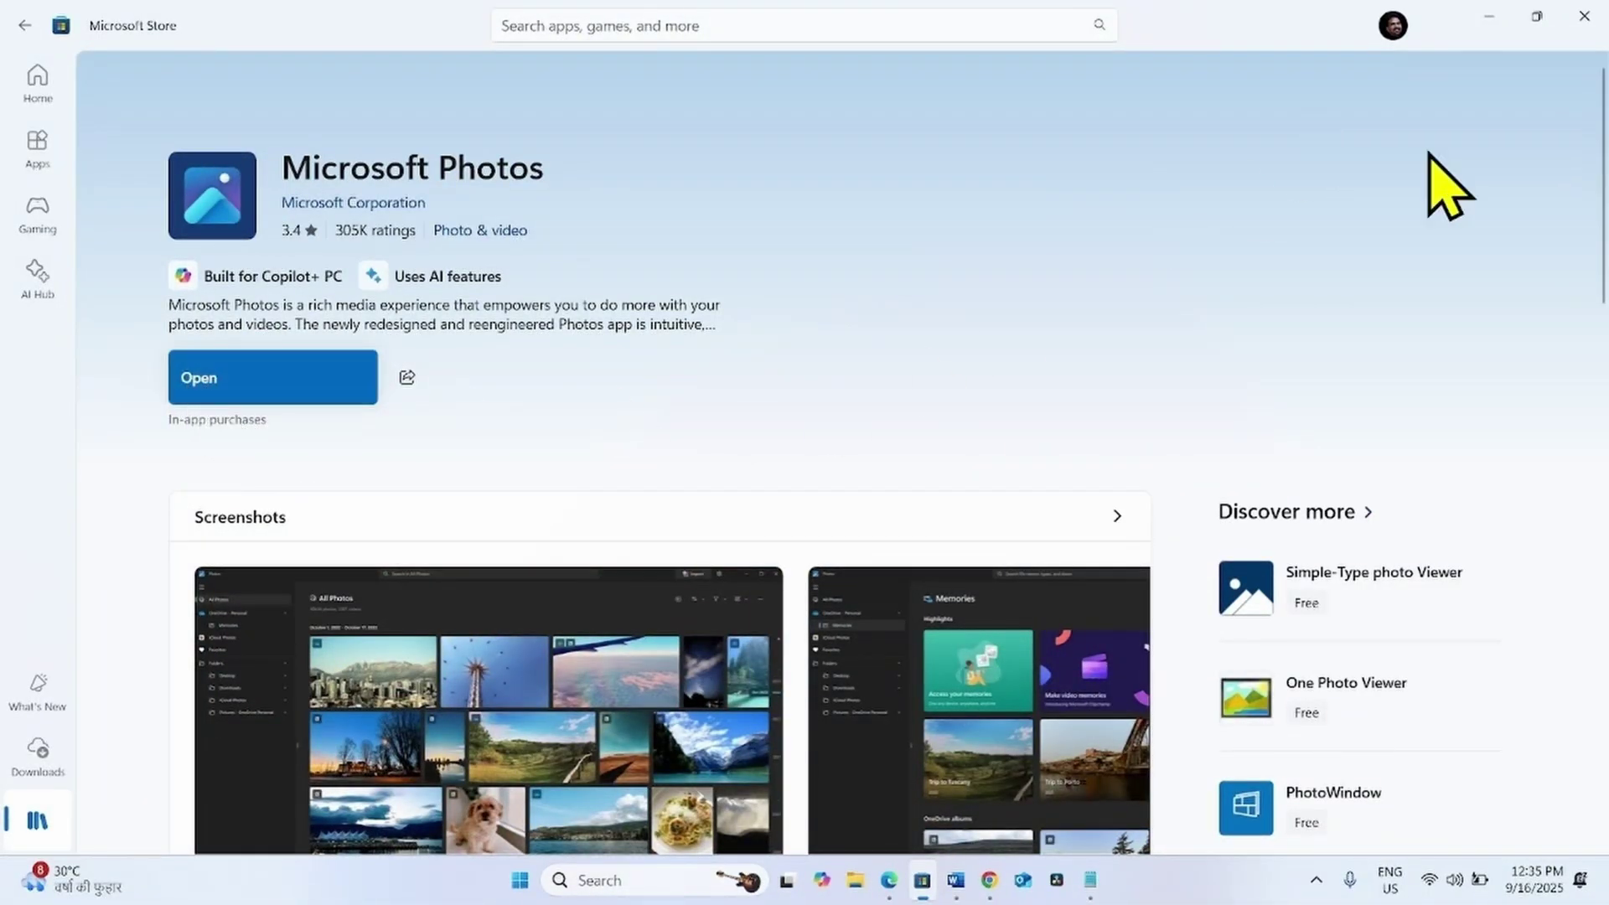
left_click(1584, 15)
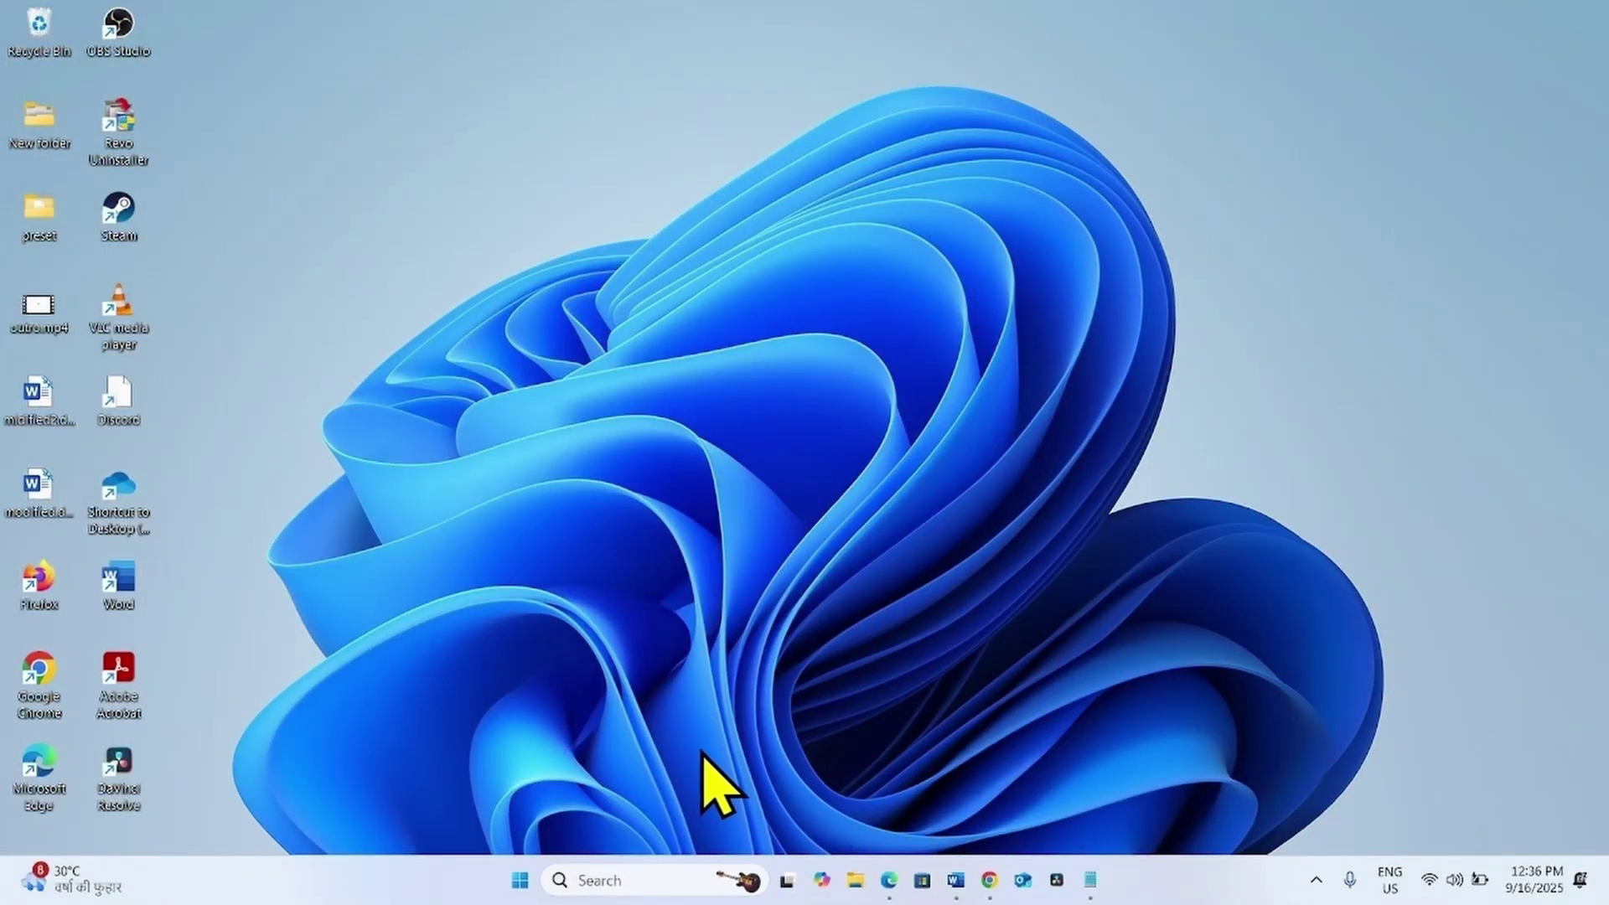
left_click(626, 880)
left_click(645, 411)
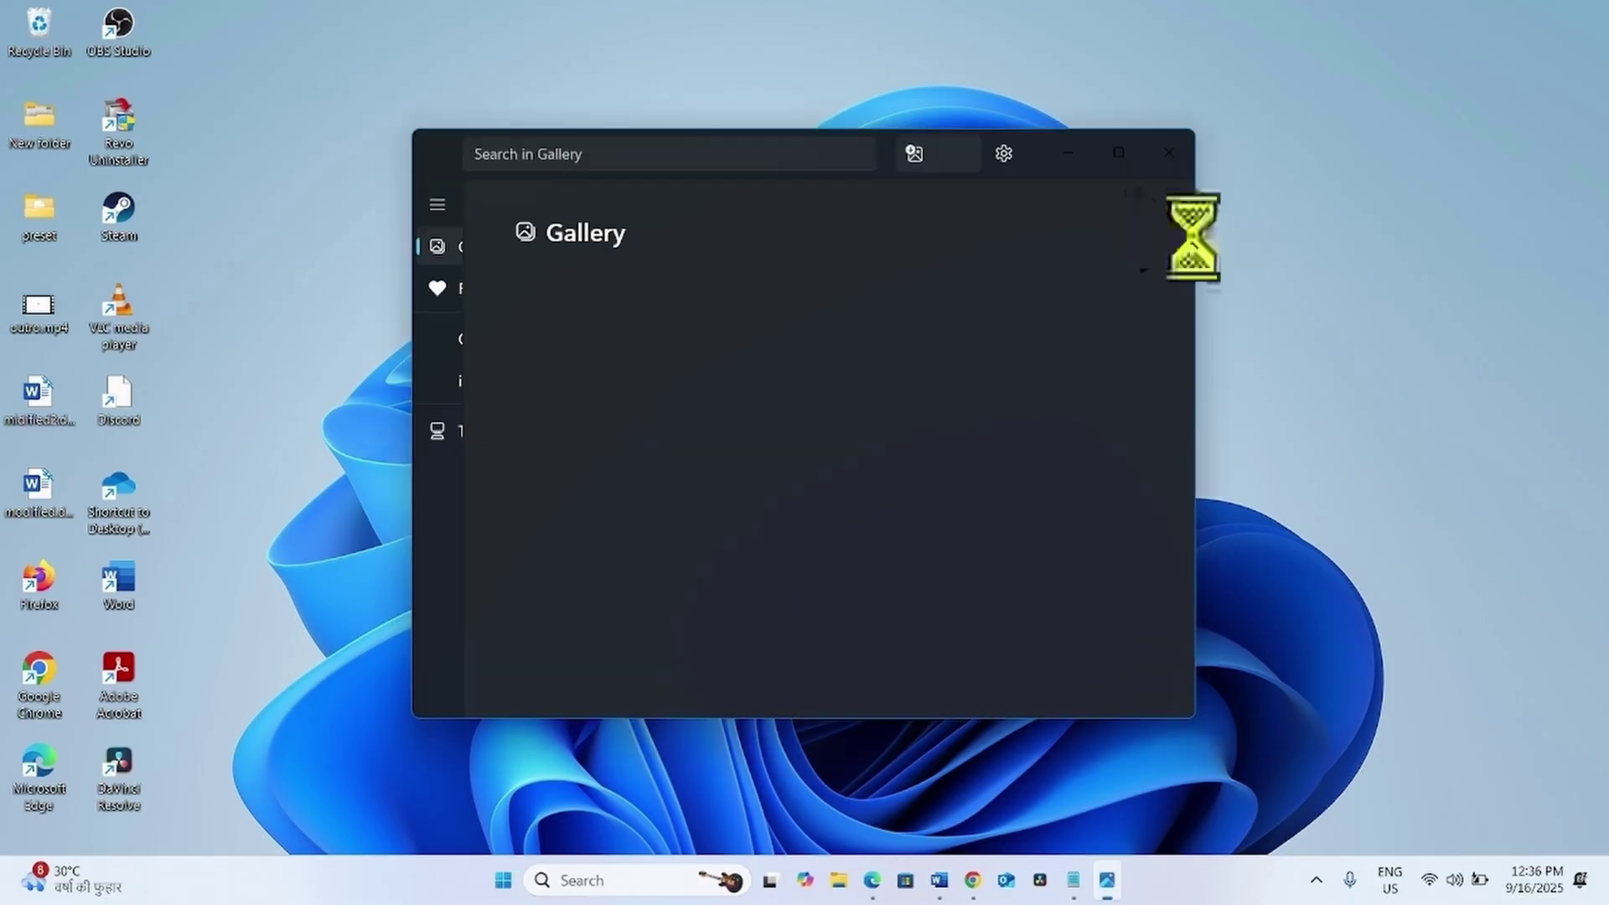
left_click(1168, 153)
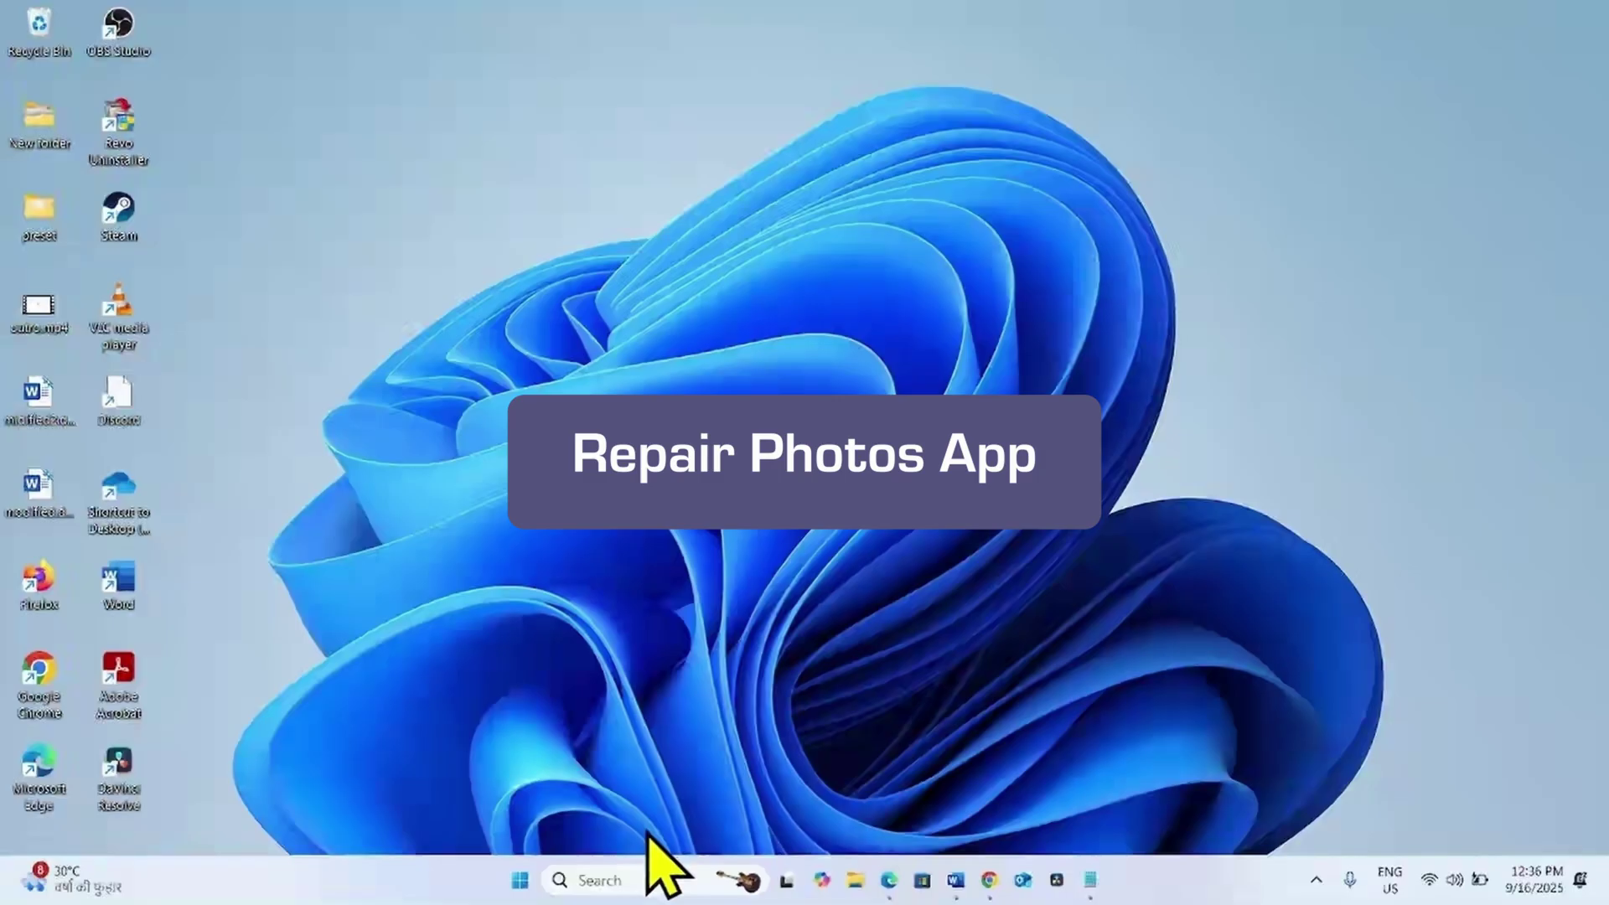
Filter Installed apps by 'PHOTOS' and open the options menu for the Photos entry
right_click(520, 880)
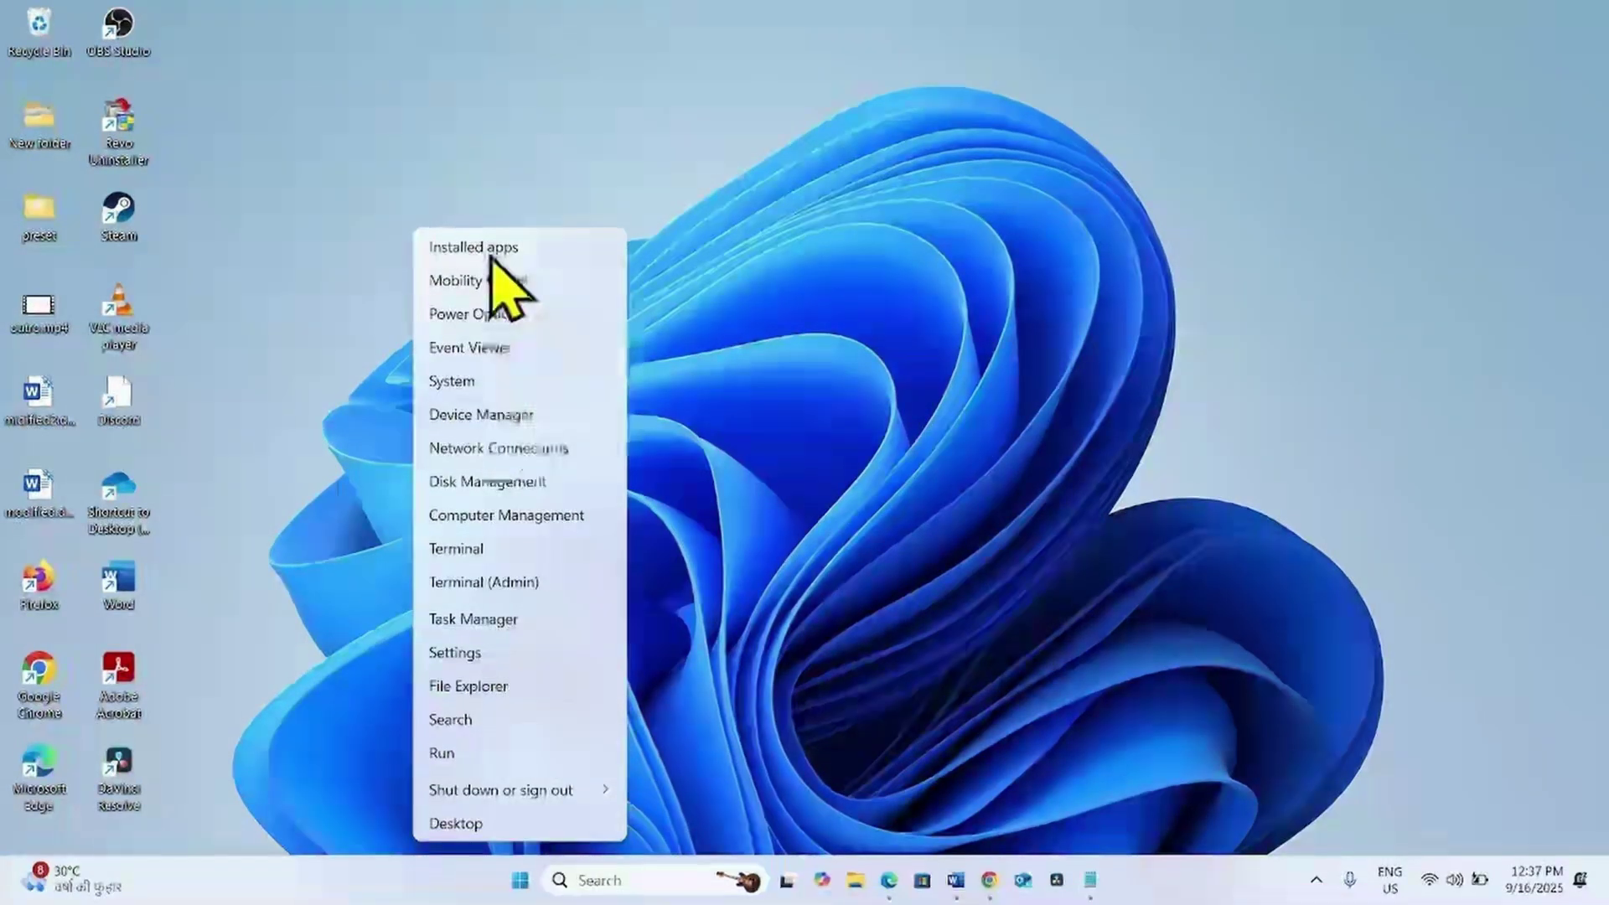
left_click(492, 258)
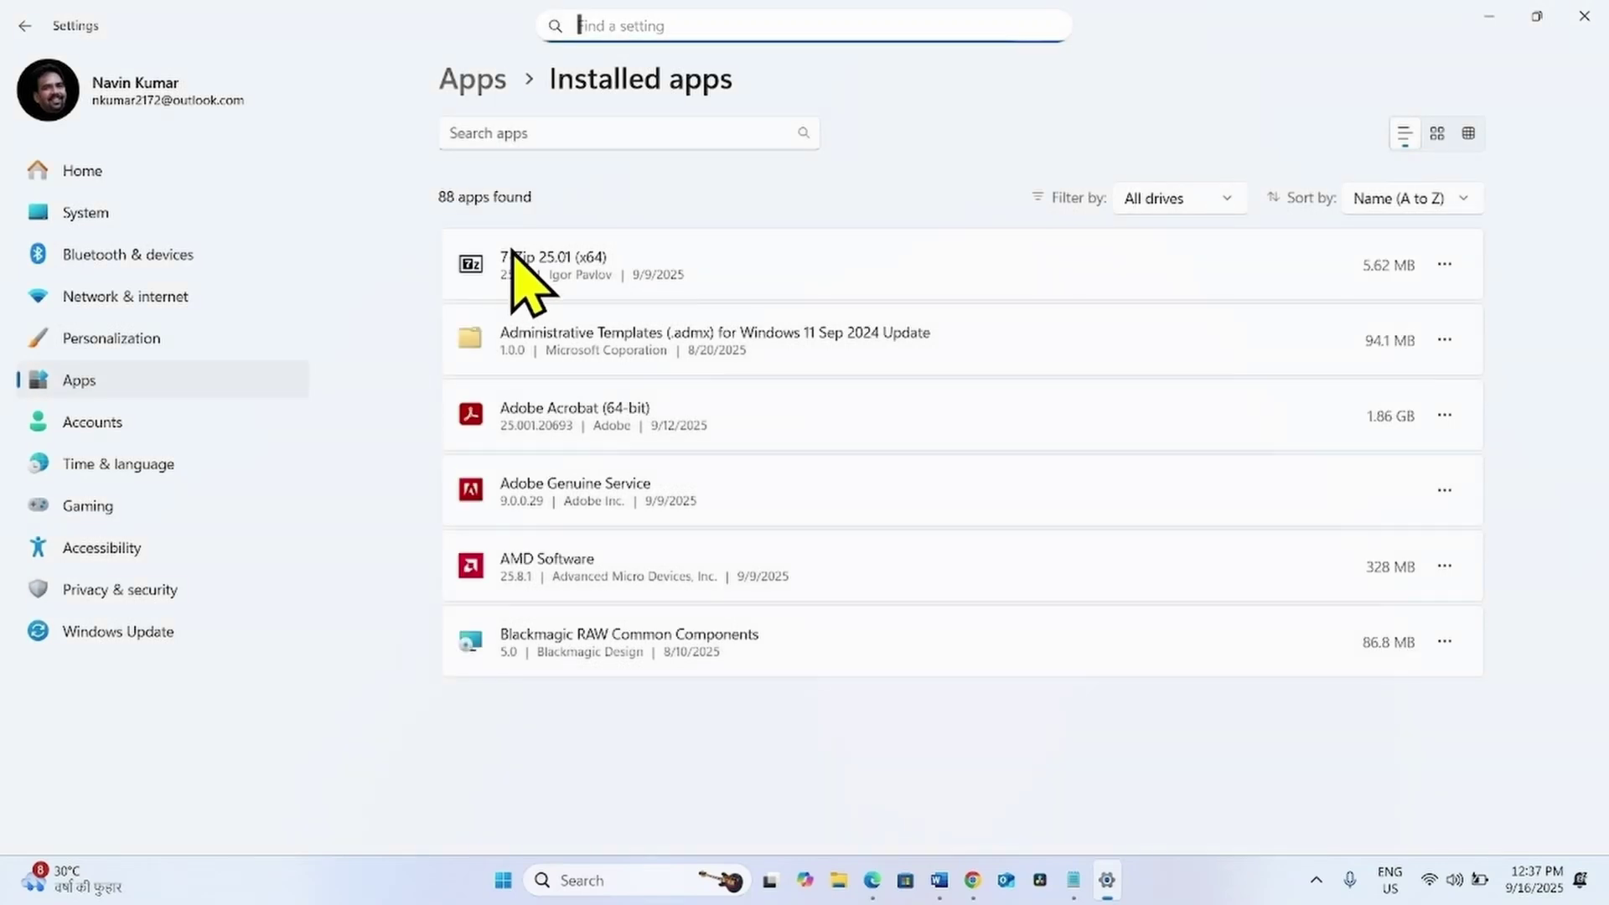
left_click(547, 132)
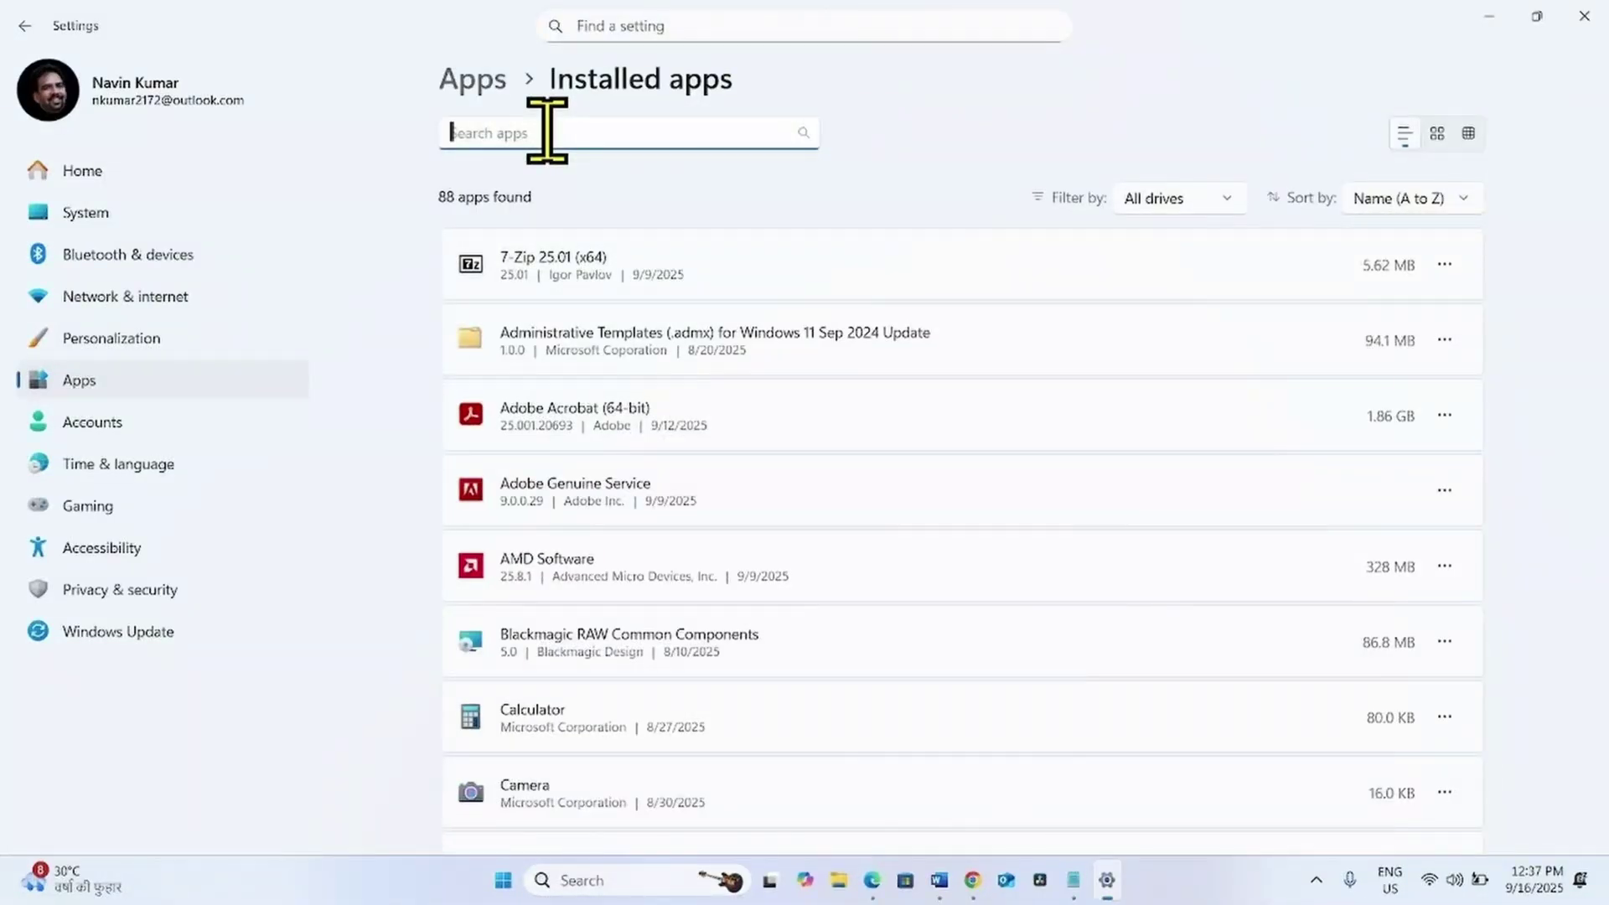
type("PHOTOS")
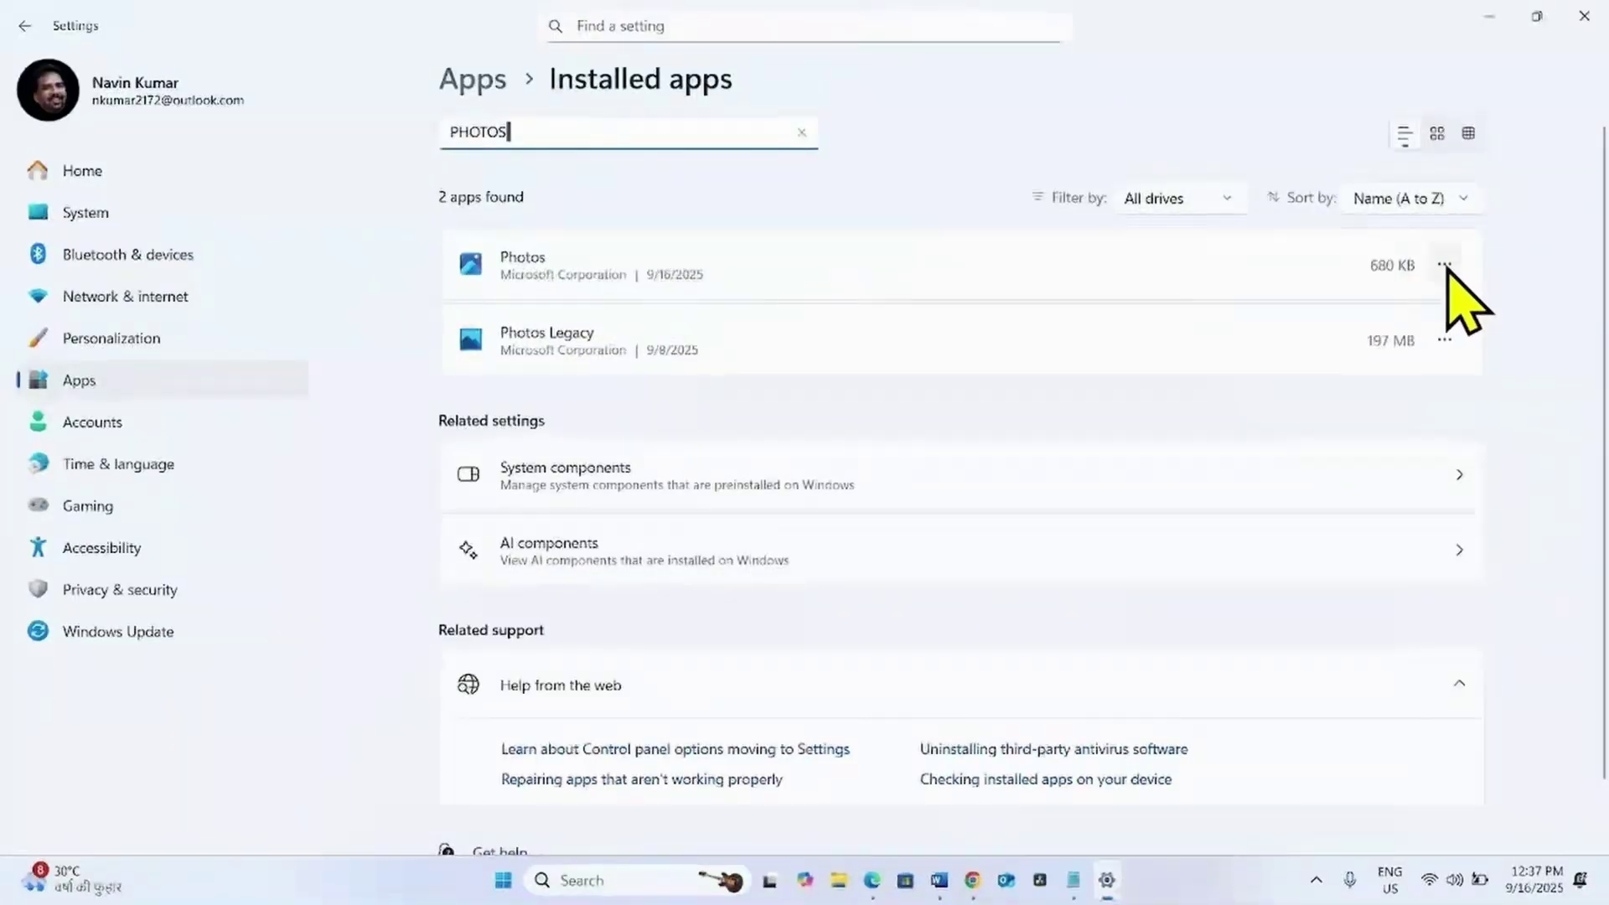
left_click(1445, 265)
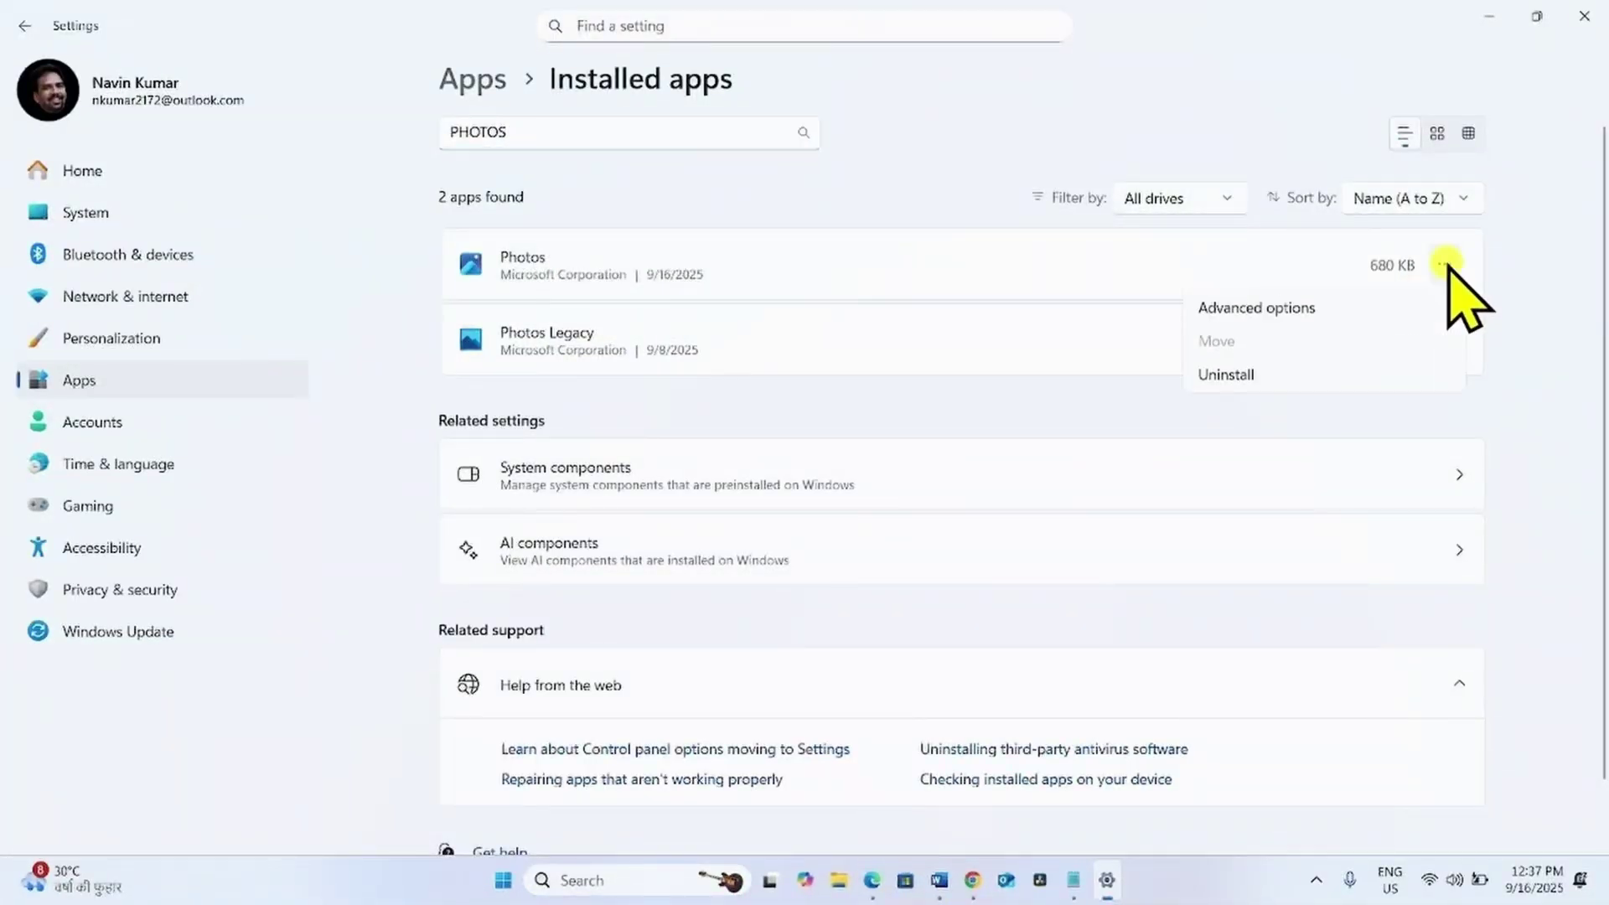
Repair the Photos app from its Advanced options, then reset it, confirming deletion of its data
left_click(1302, 310)
scroll(830, 554, "down", 5)
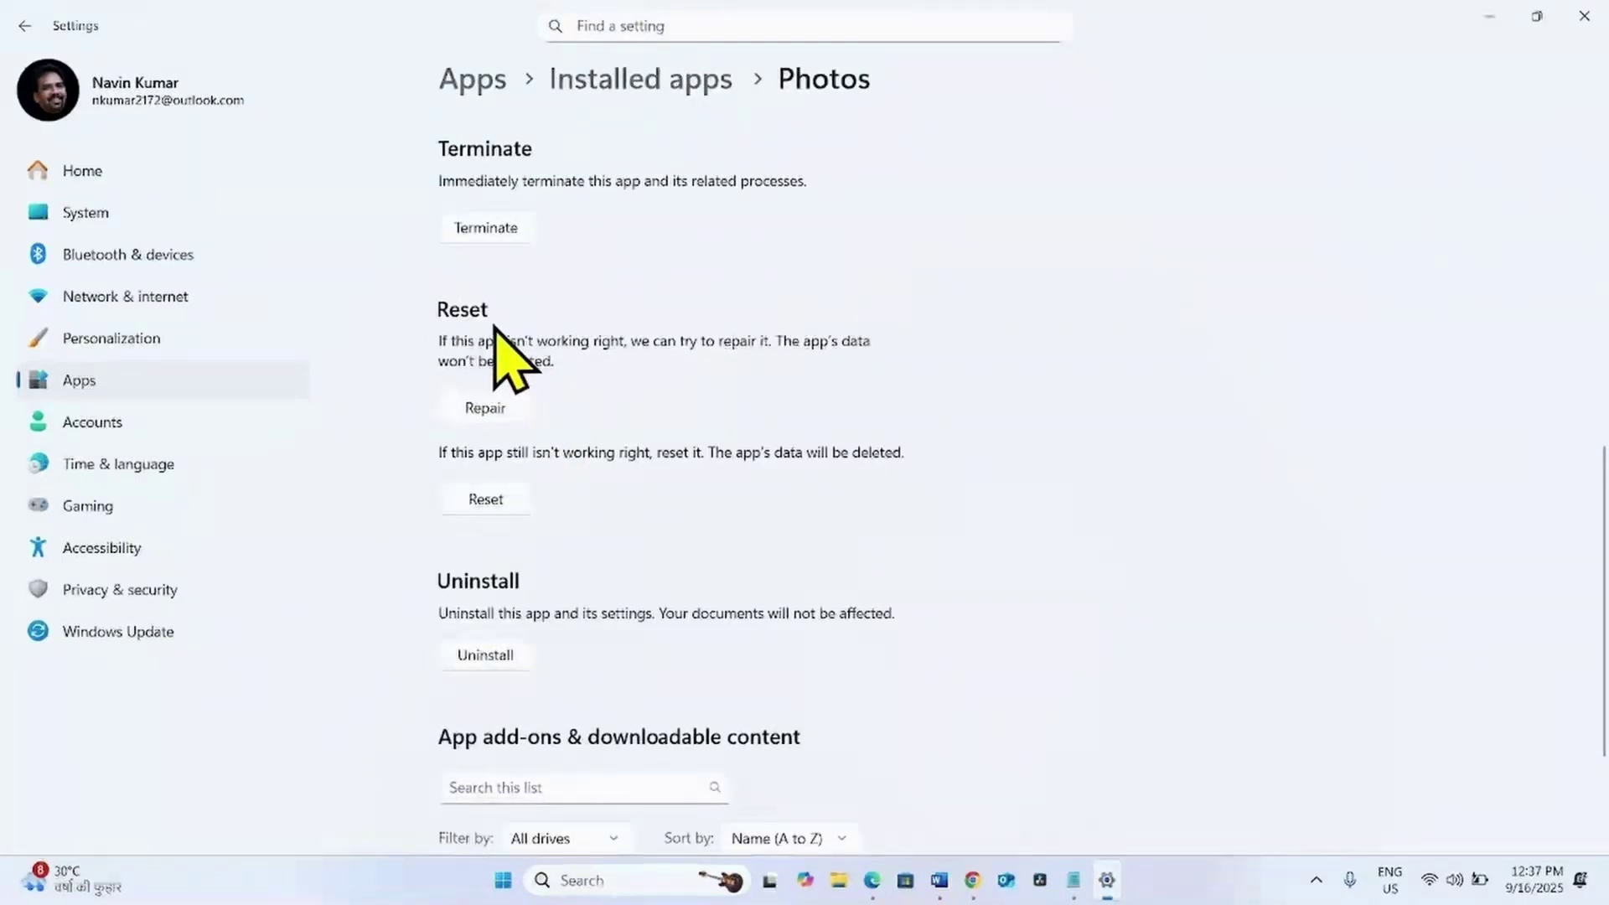
left_click(472, 415)
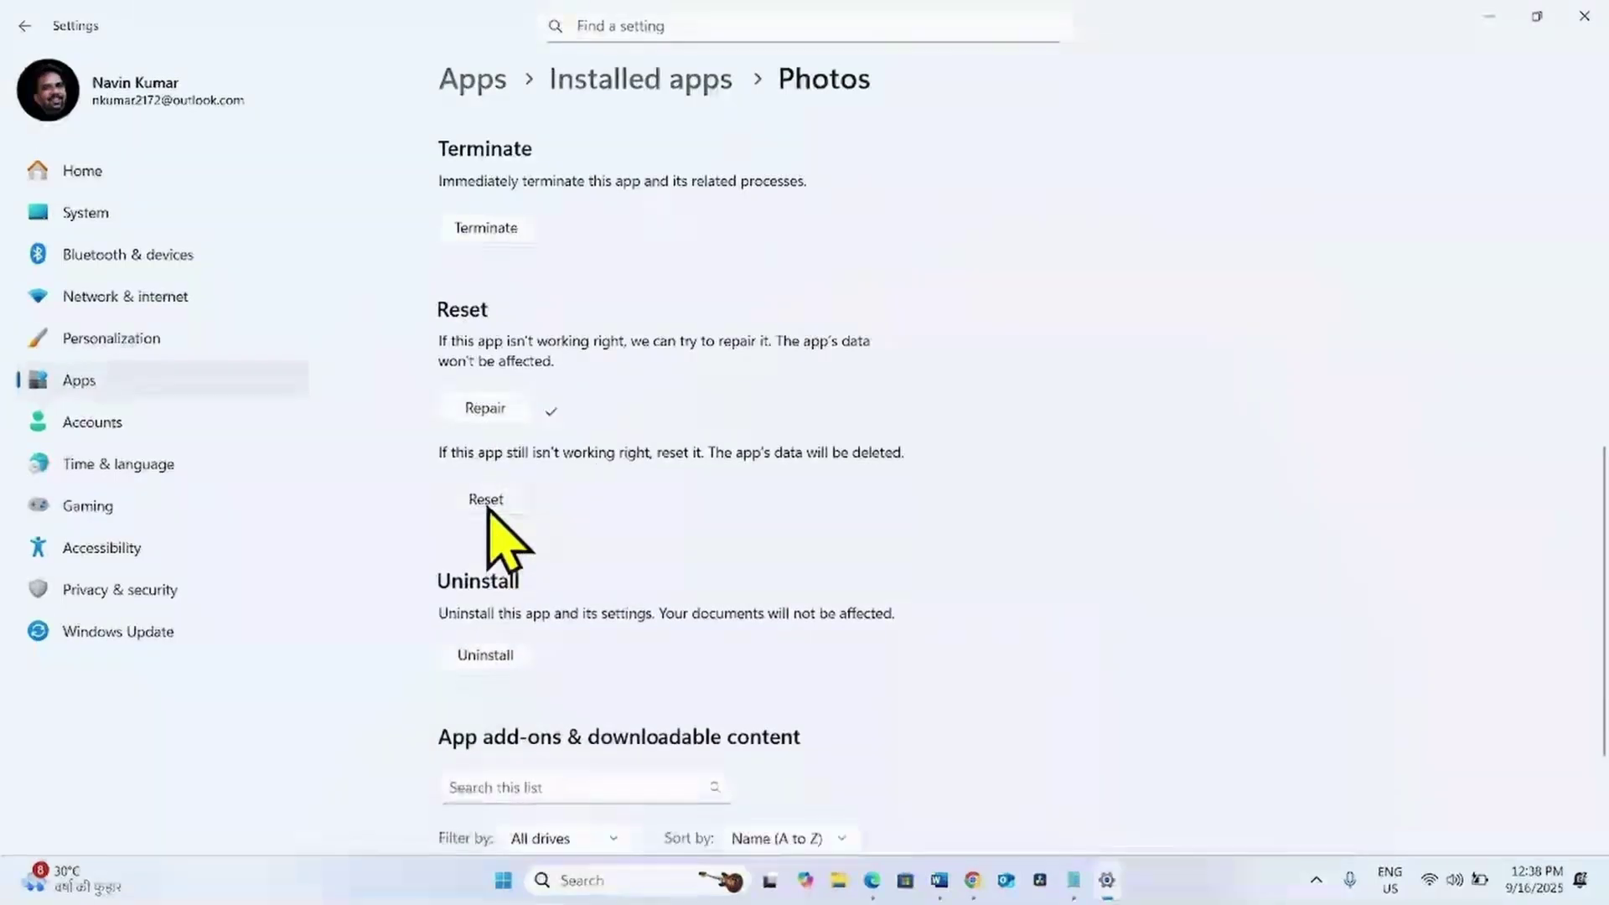
left_click(486, 501)
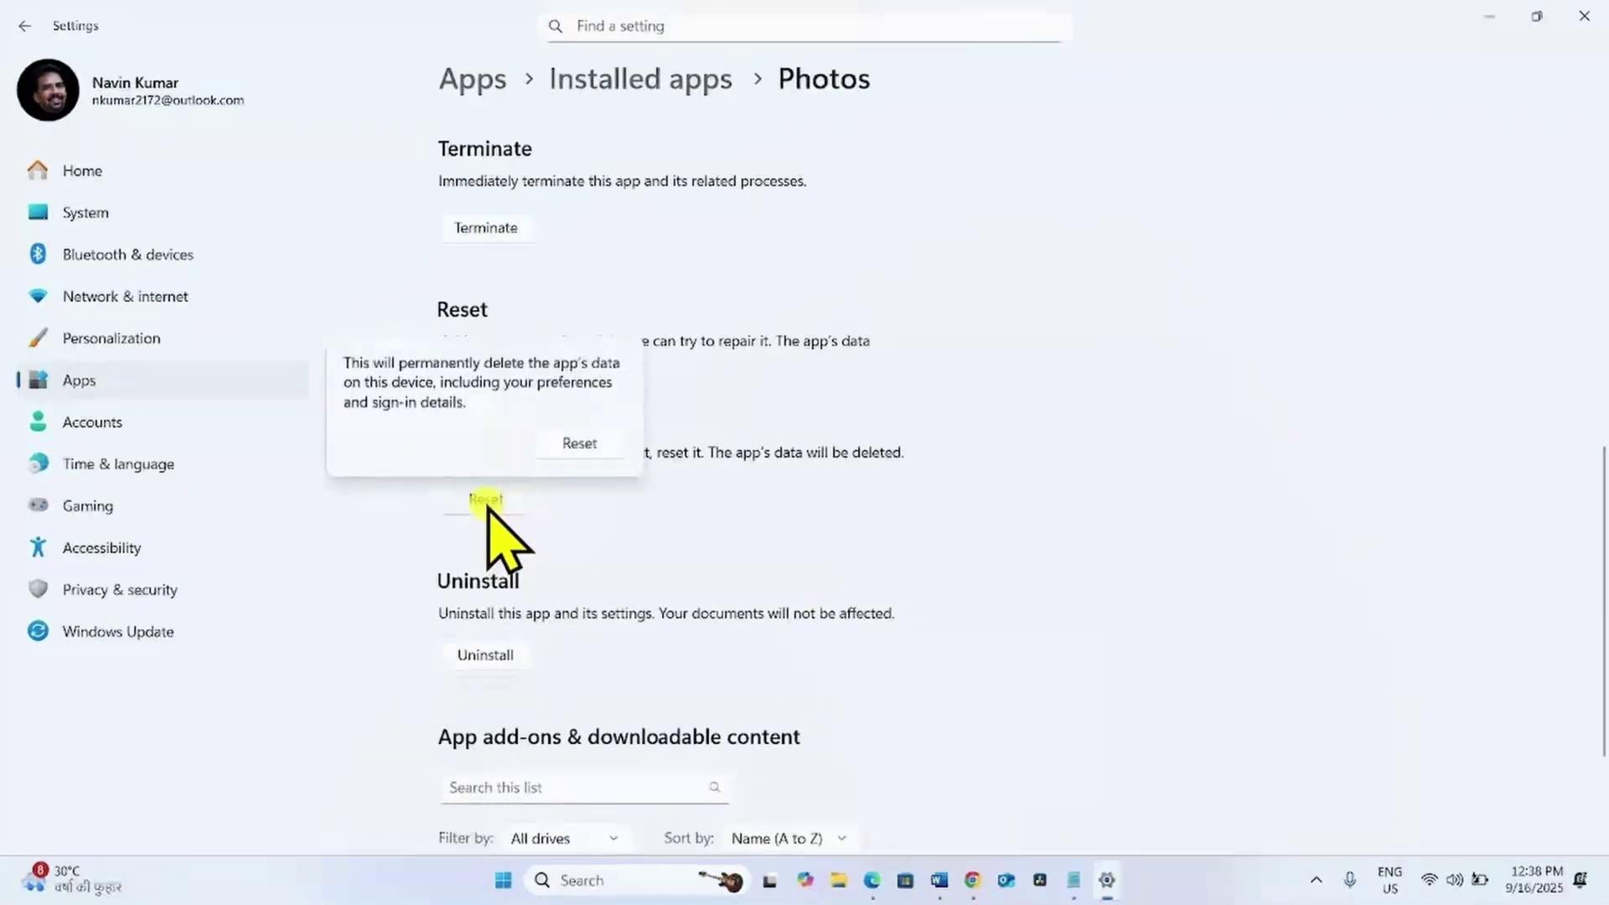
left_click(580, 443)
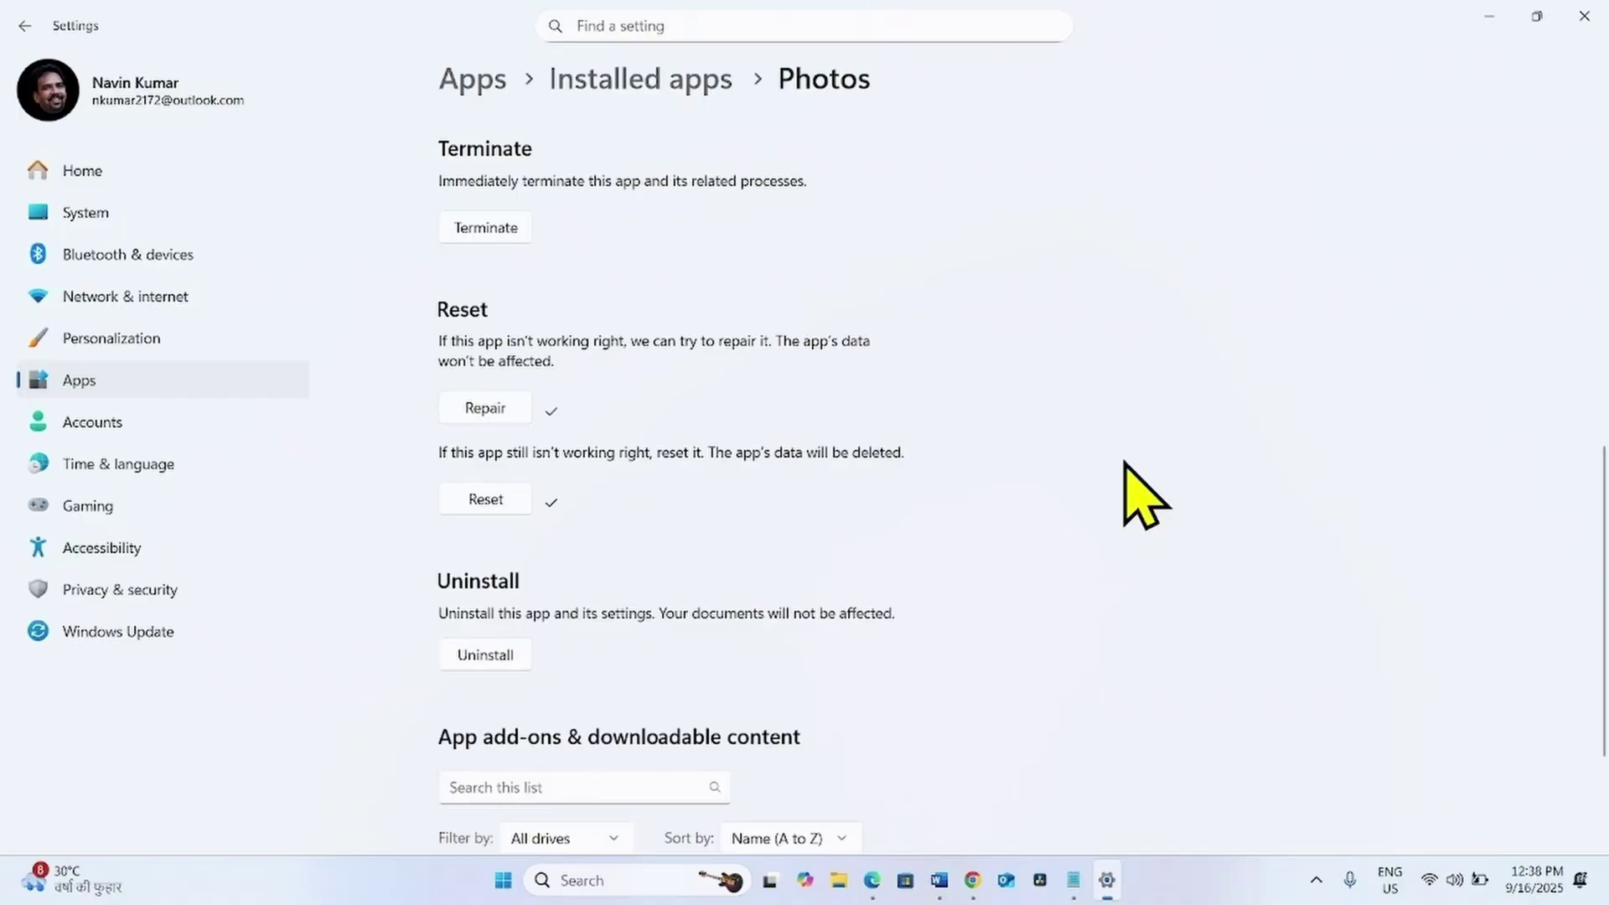
Close Settings, launch Photos from taskbar Search, then close the Photos window
left_click(1588, 15)
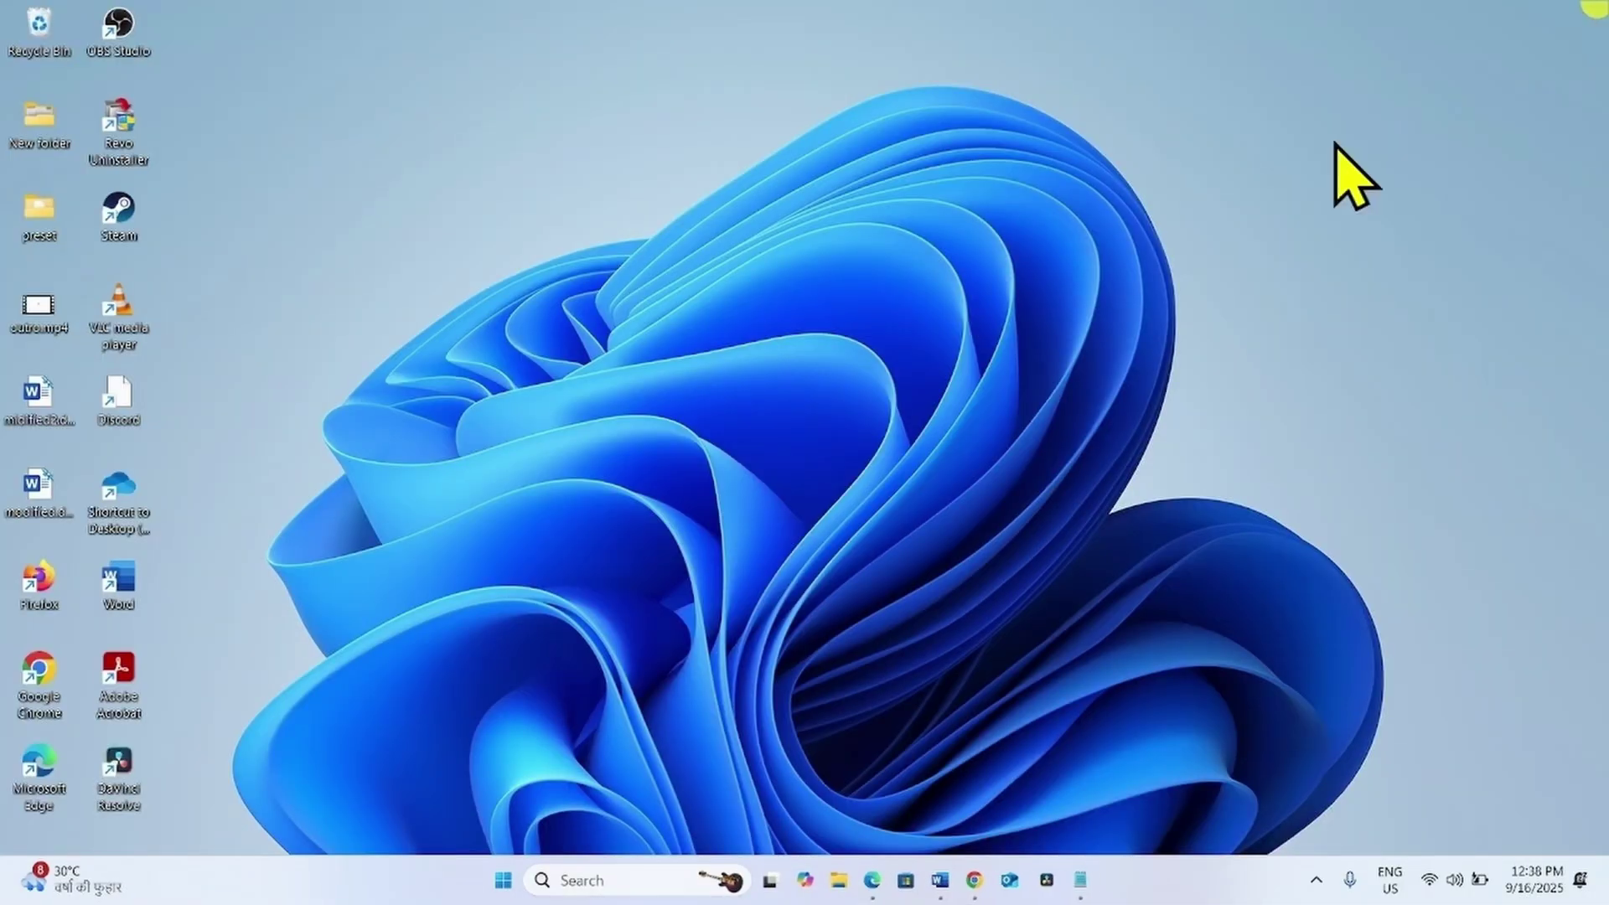
left_click(596, 876)
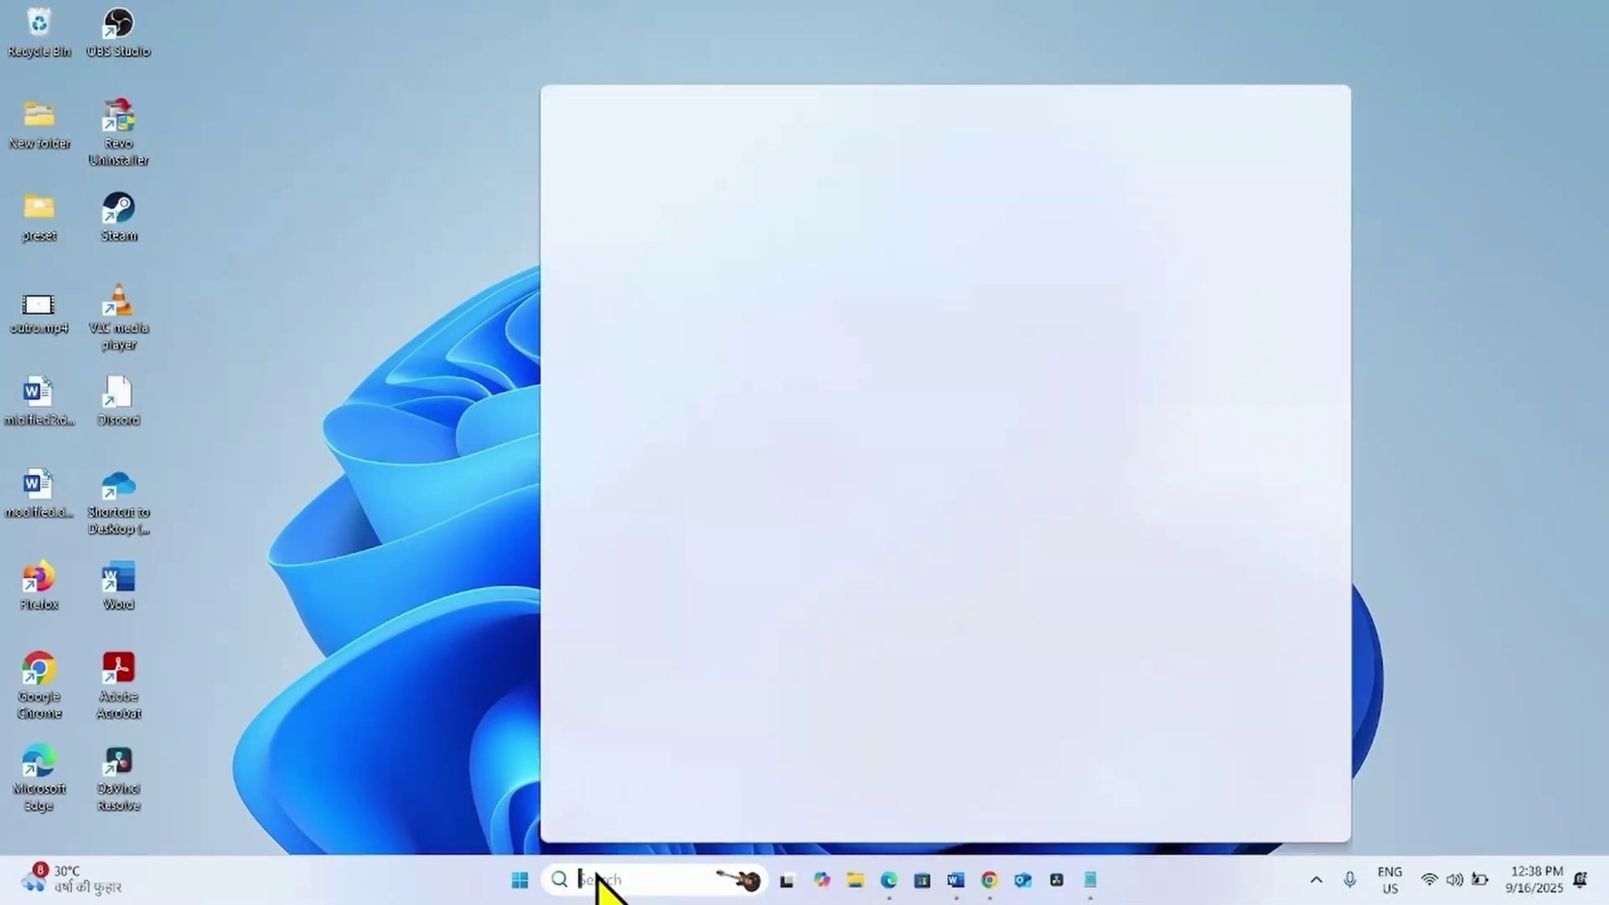
left_click(619, 176)
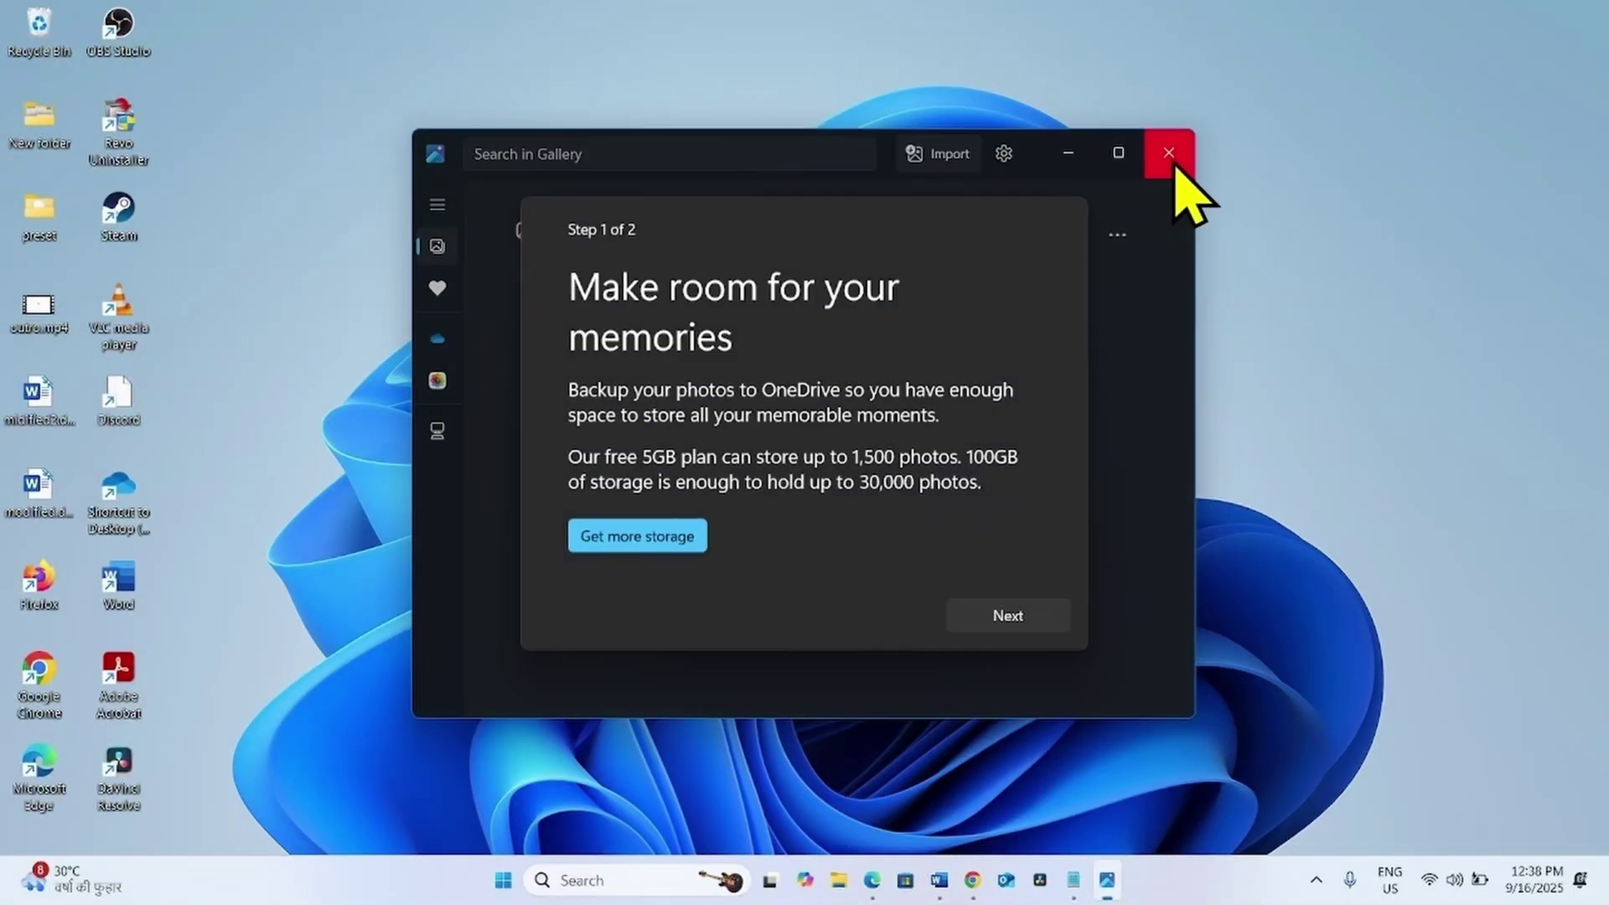
left_click(1165, 160)
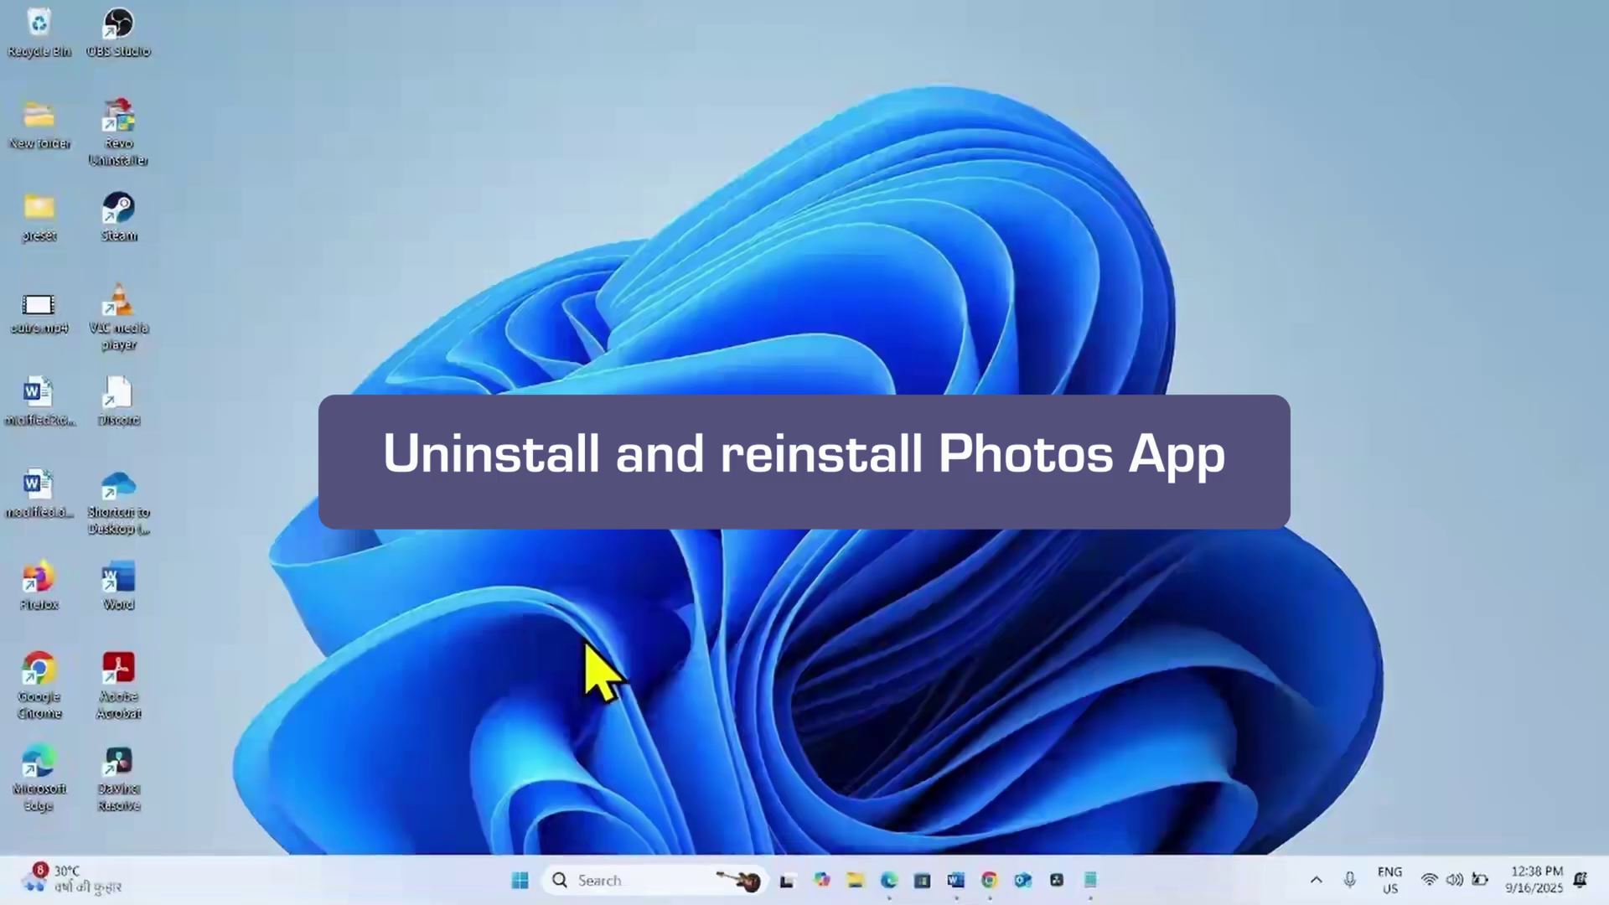
Open an administrator PowerShell window and narrow it to sit beside the notes
right_click(521, 882)
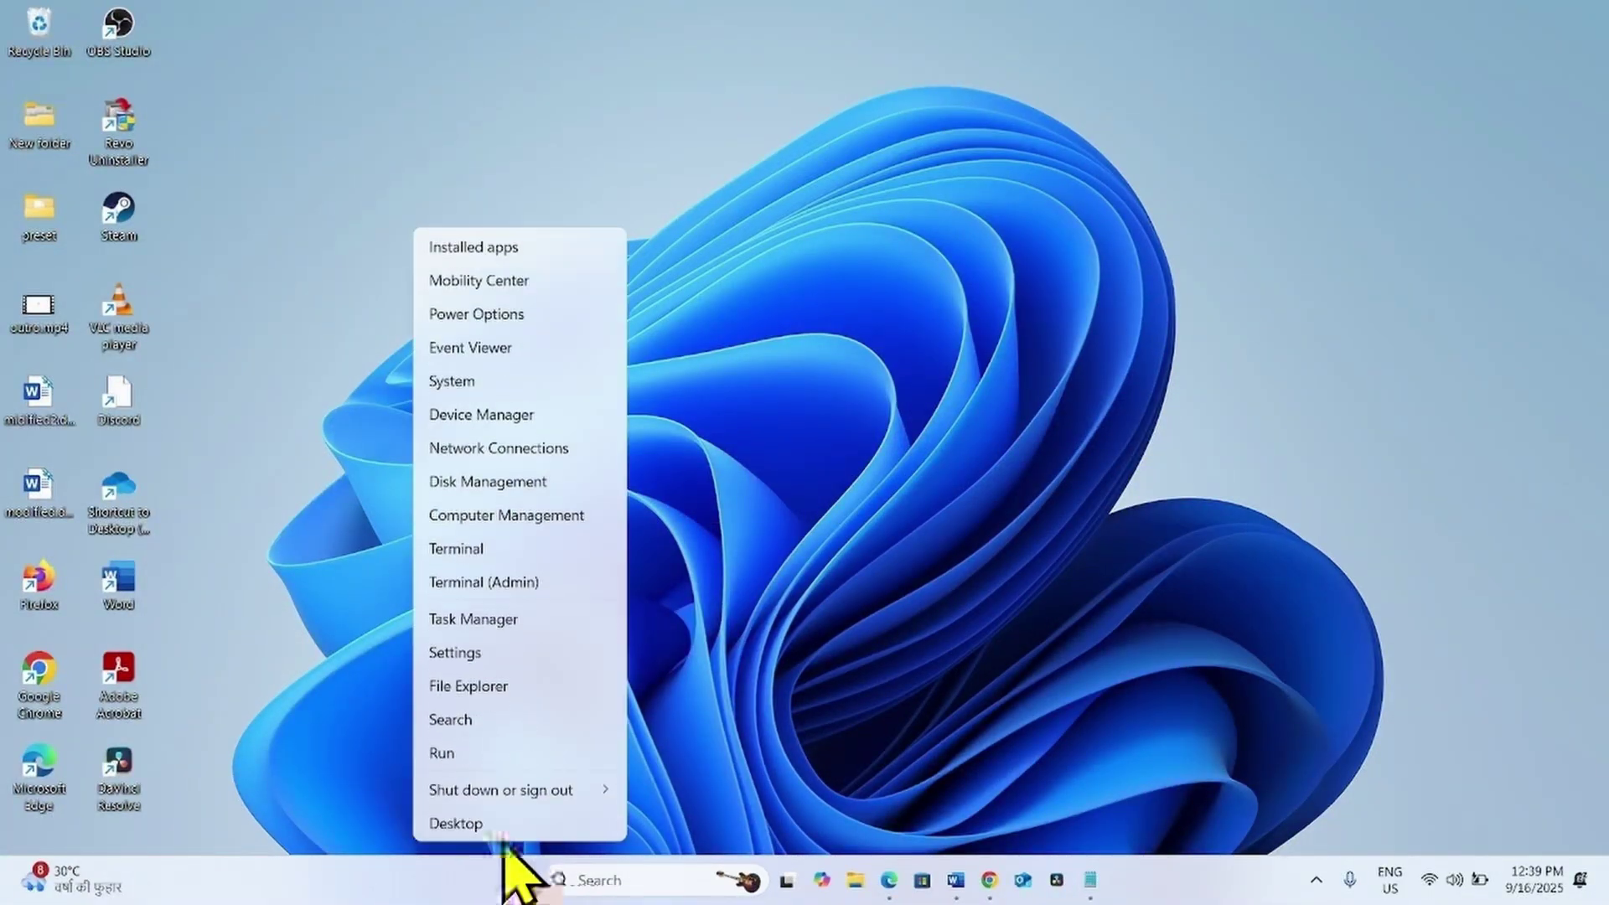
left_click(495, 587)
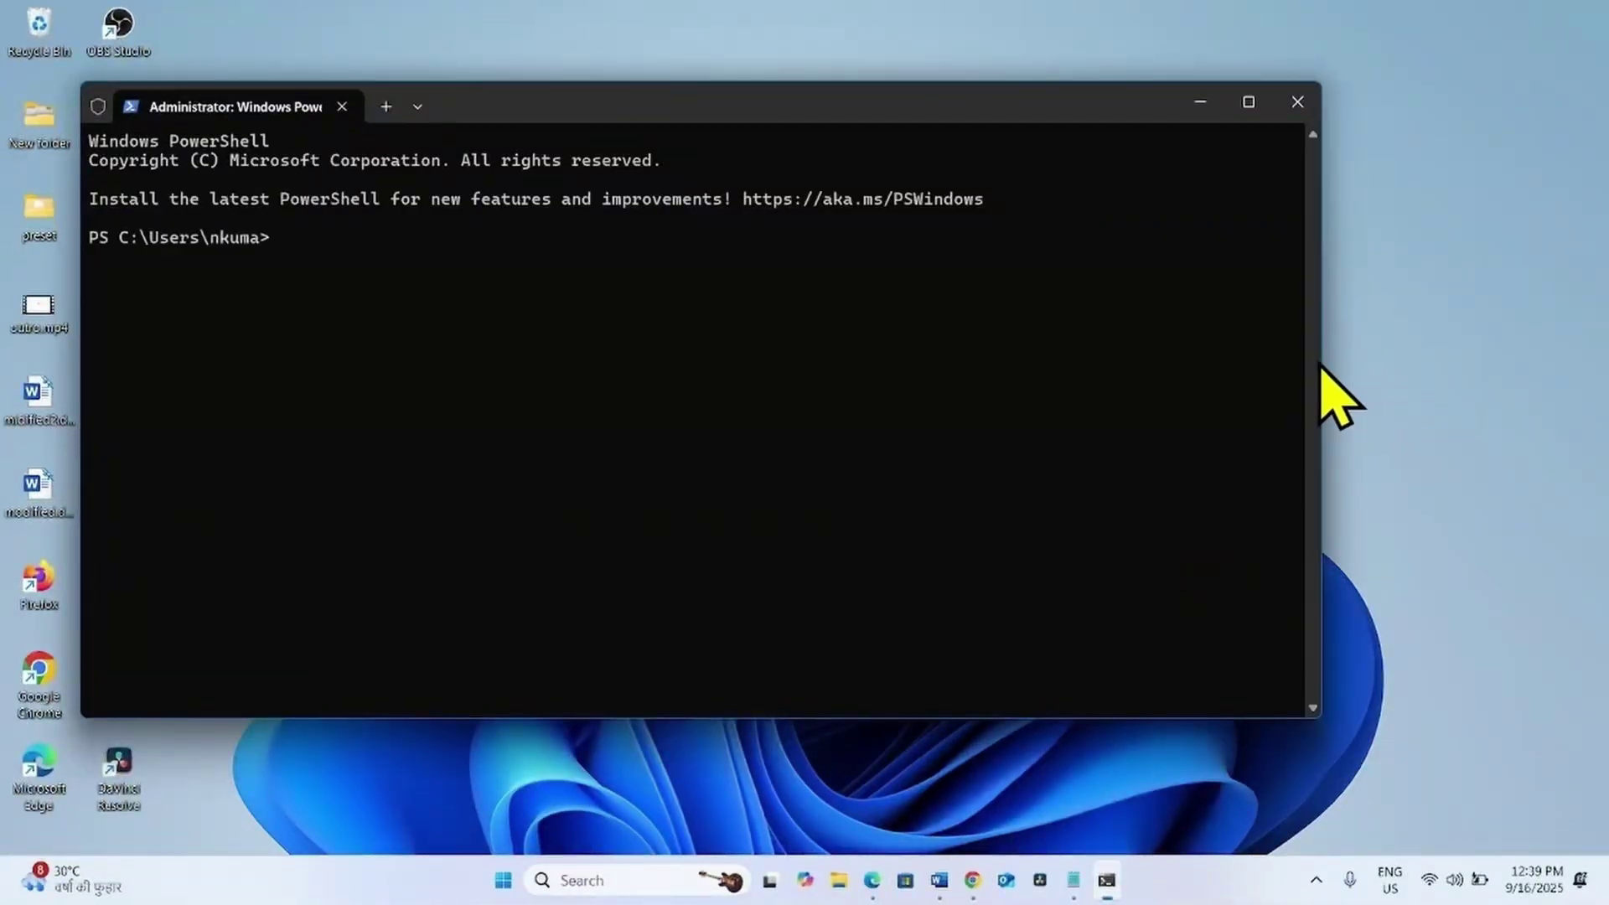
left_click_drag(1321, 366, 994, 363)
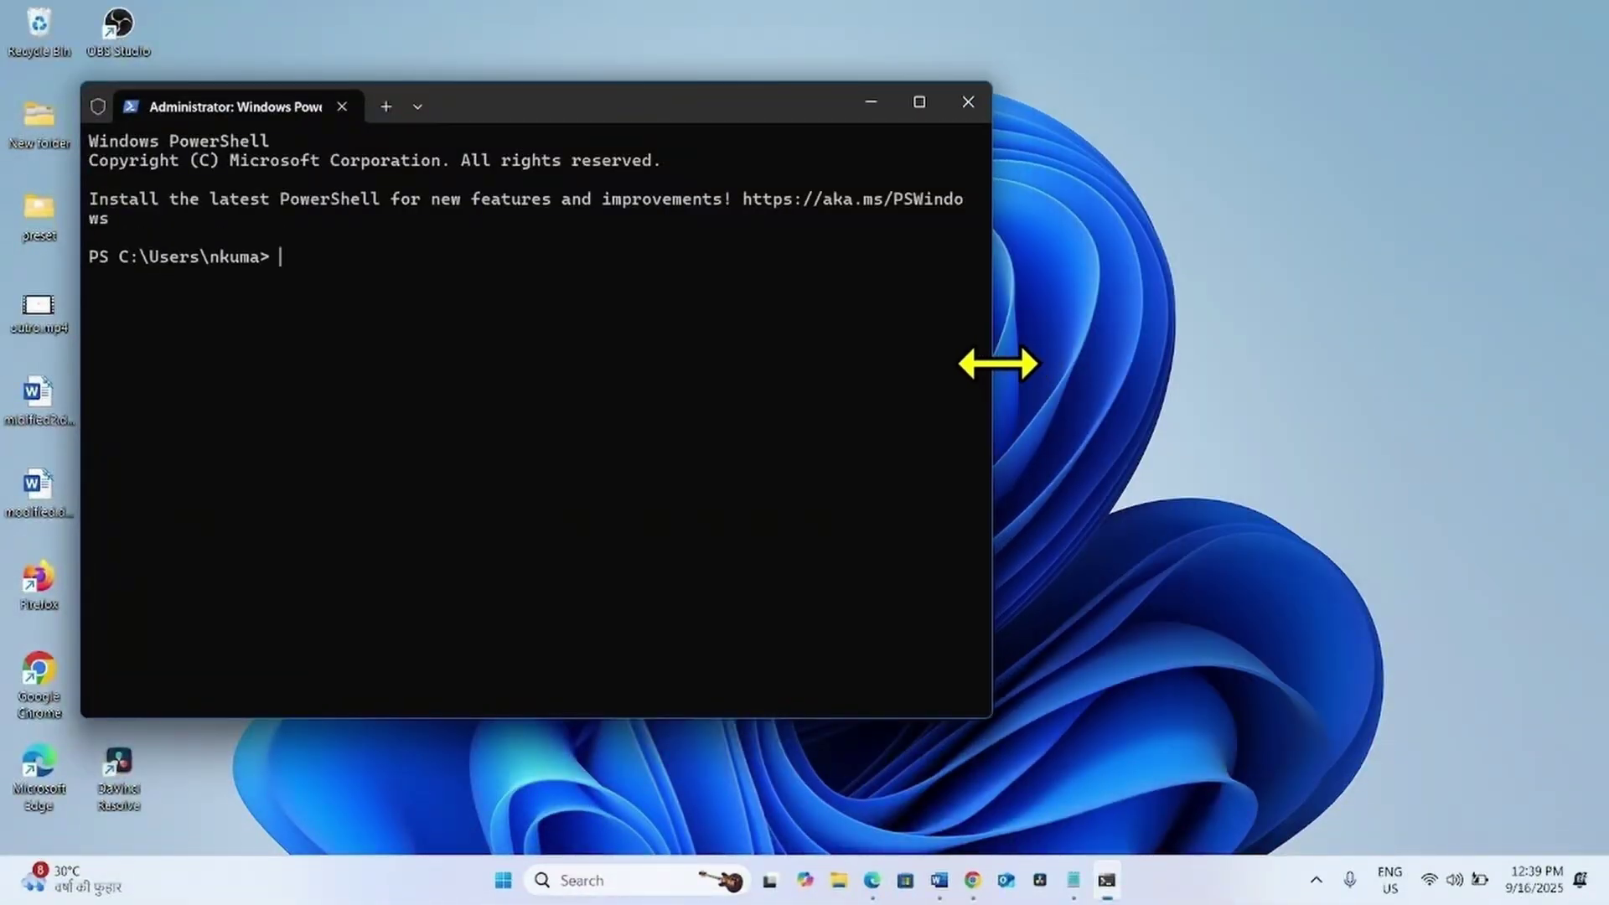
Copy the first Get-AppXPackage remove command from Notepad and paste it into PowerShell
left_click(1068, 884)
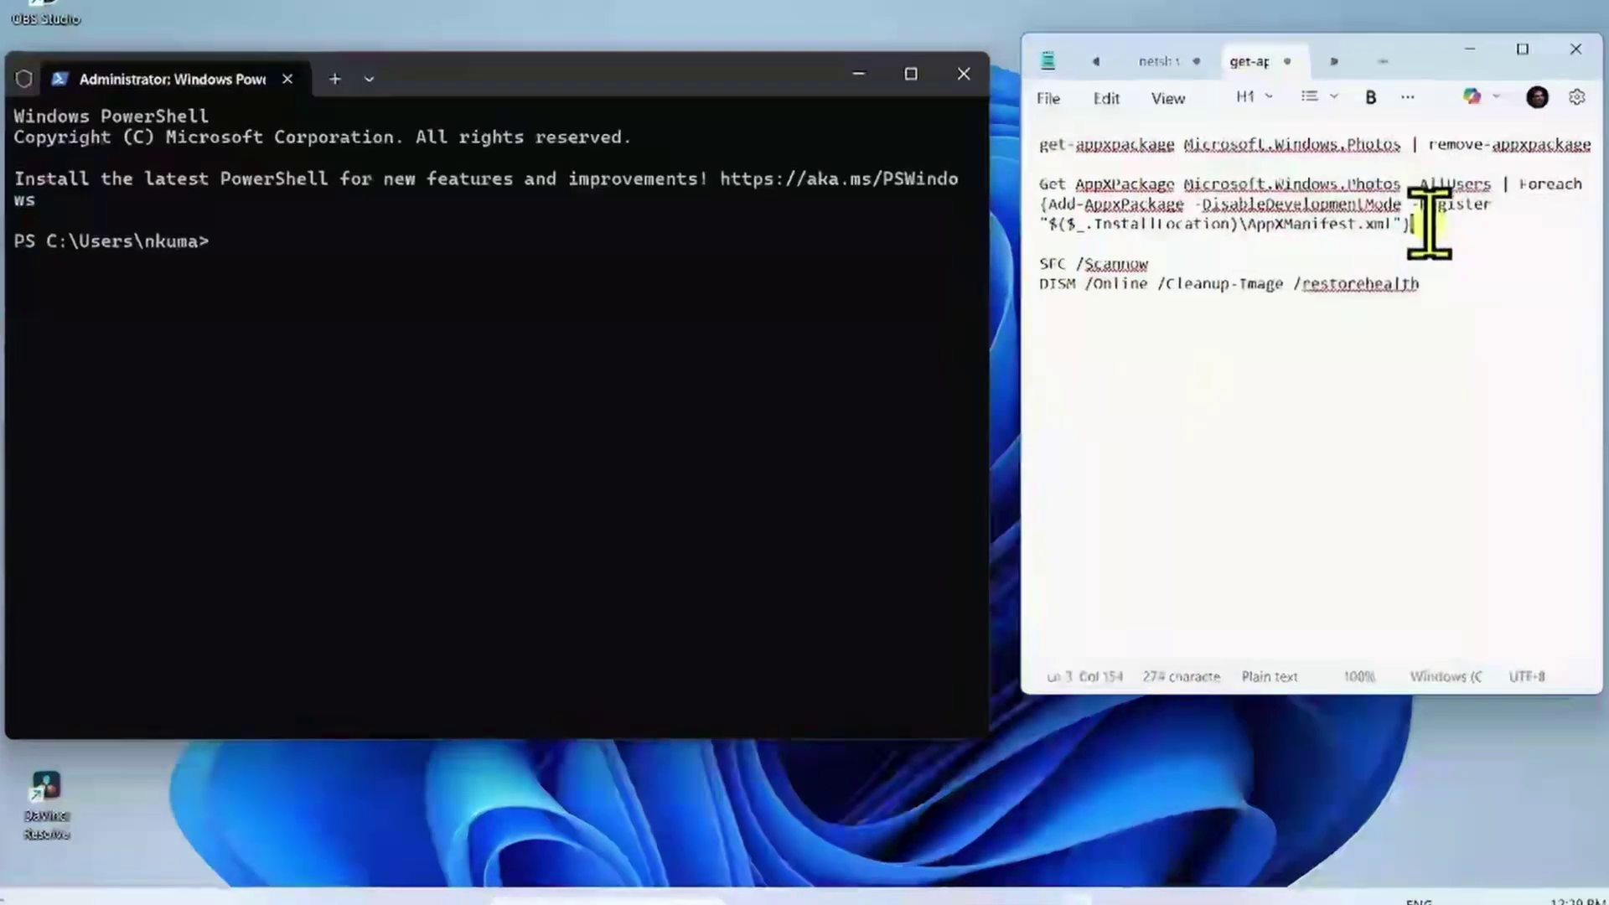
left_click_drag(1396, 236, 1193, 185)
left_click(1366, 239)
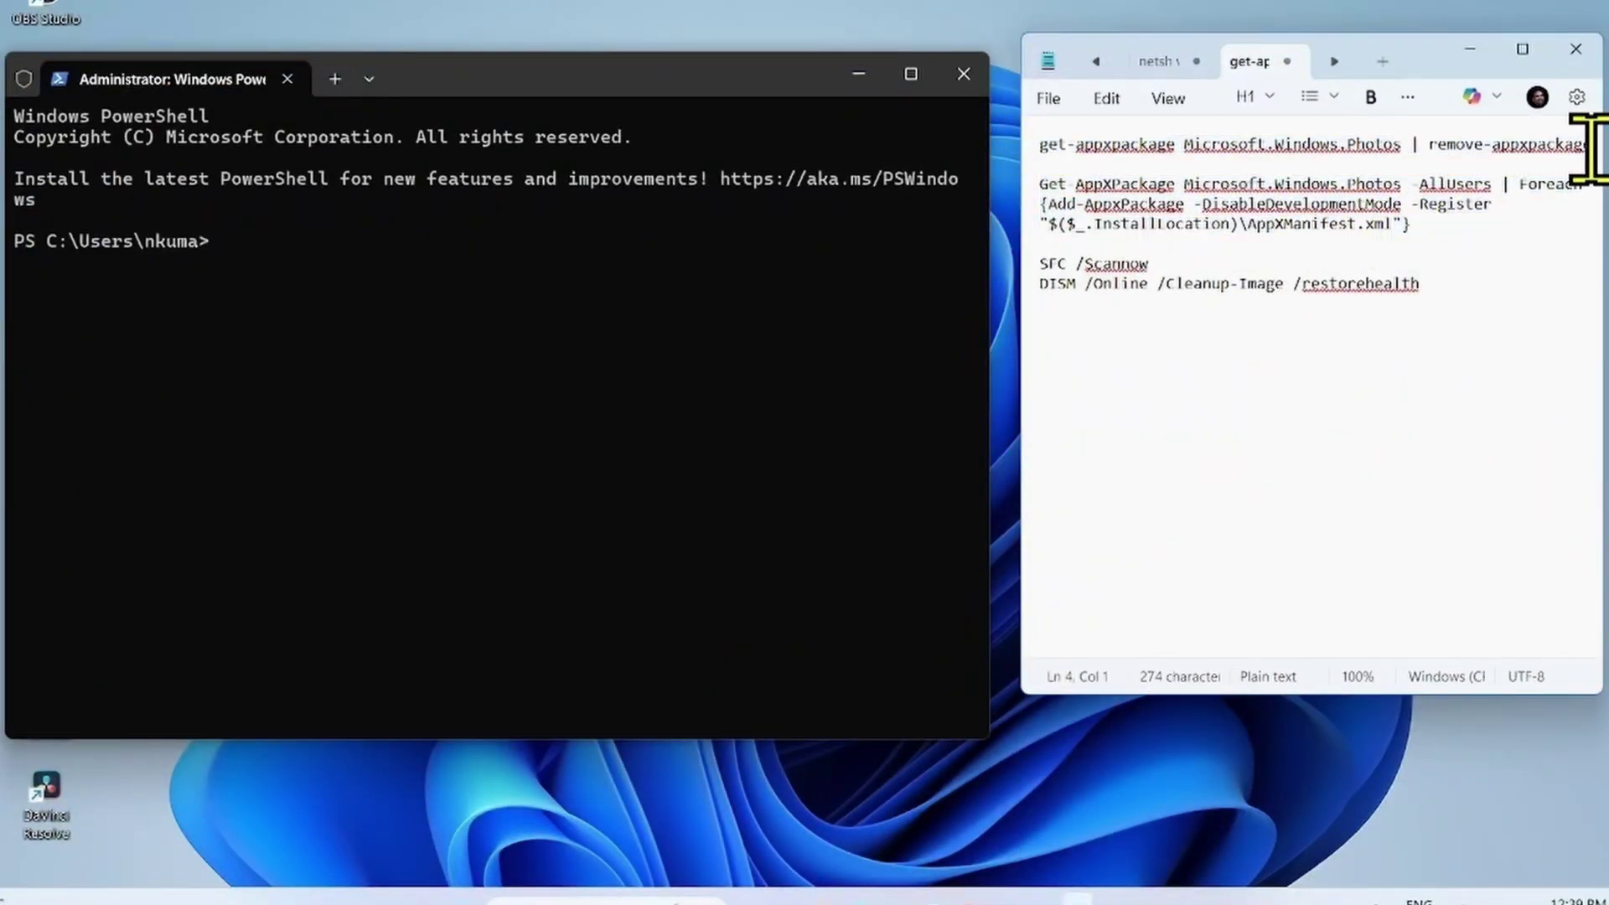
left_click_drag(1593, 145, 1052, 141)
right_click(1062, 149)
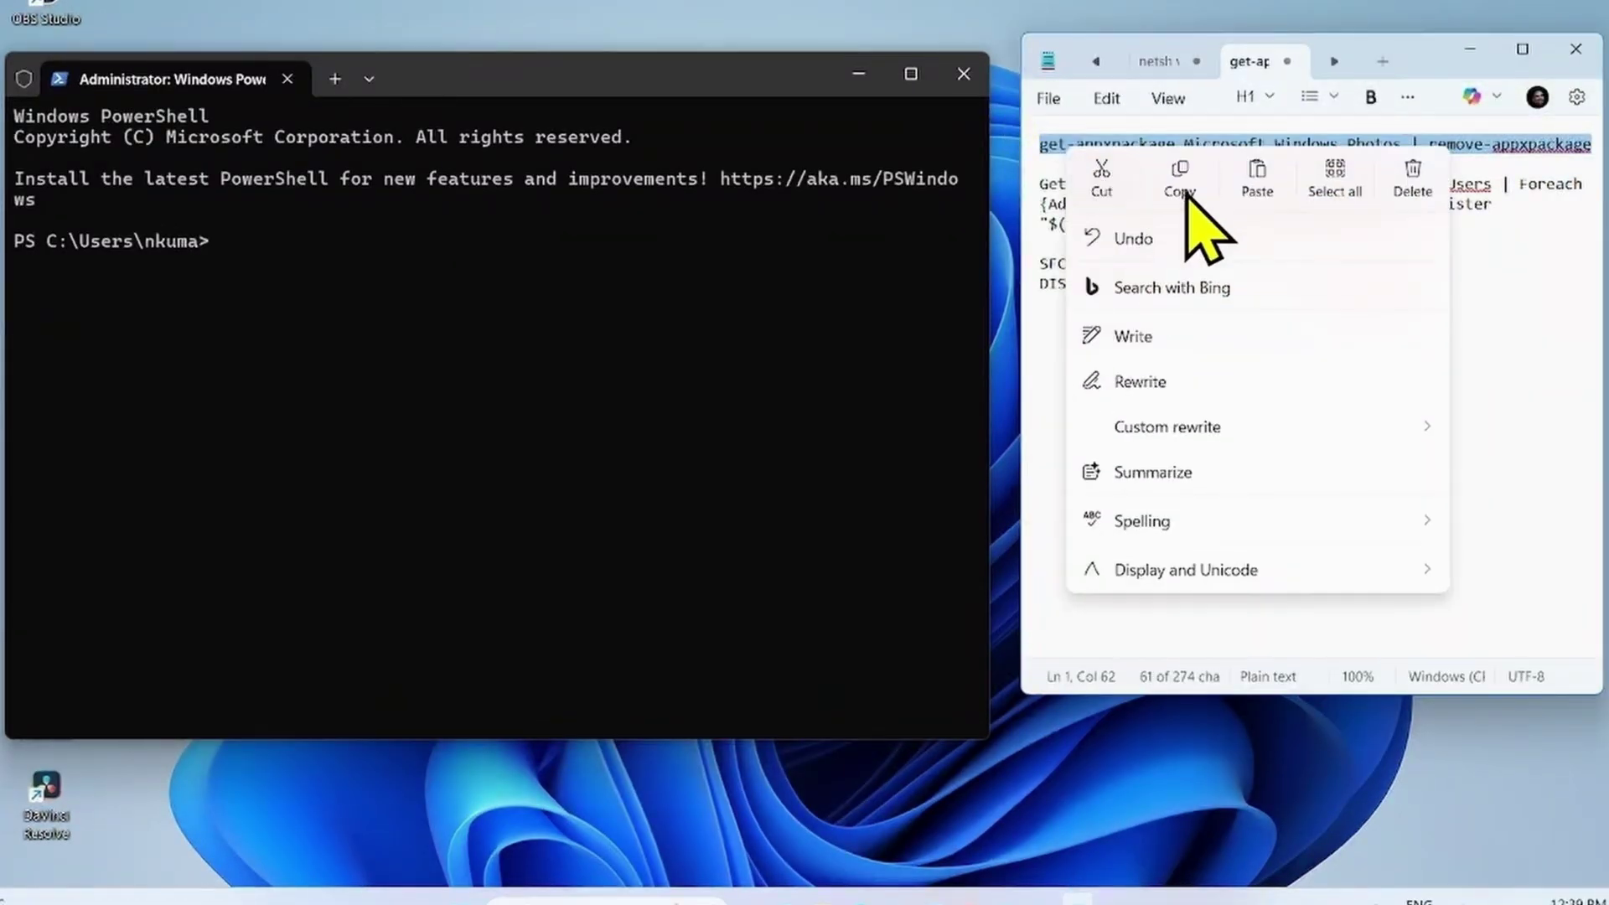
left_click(1182, 186)
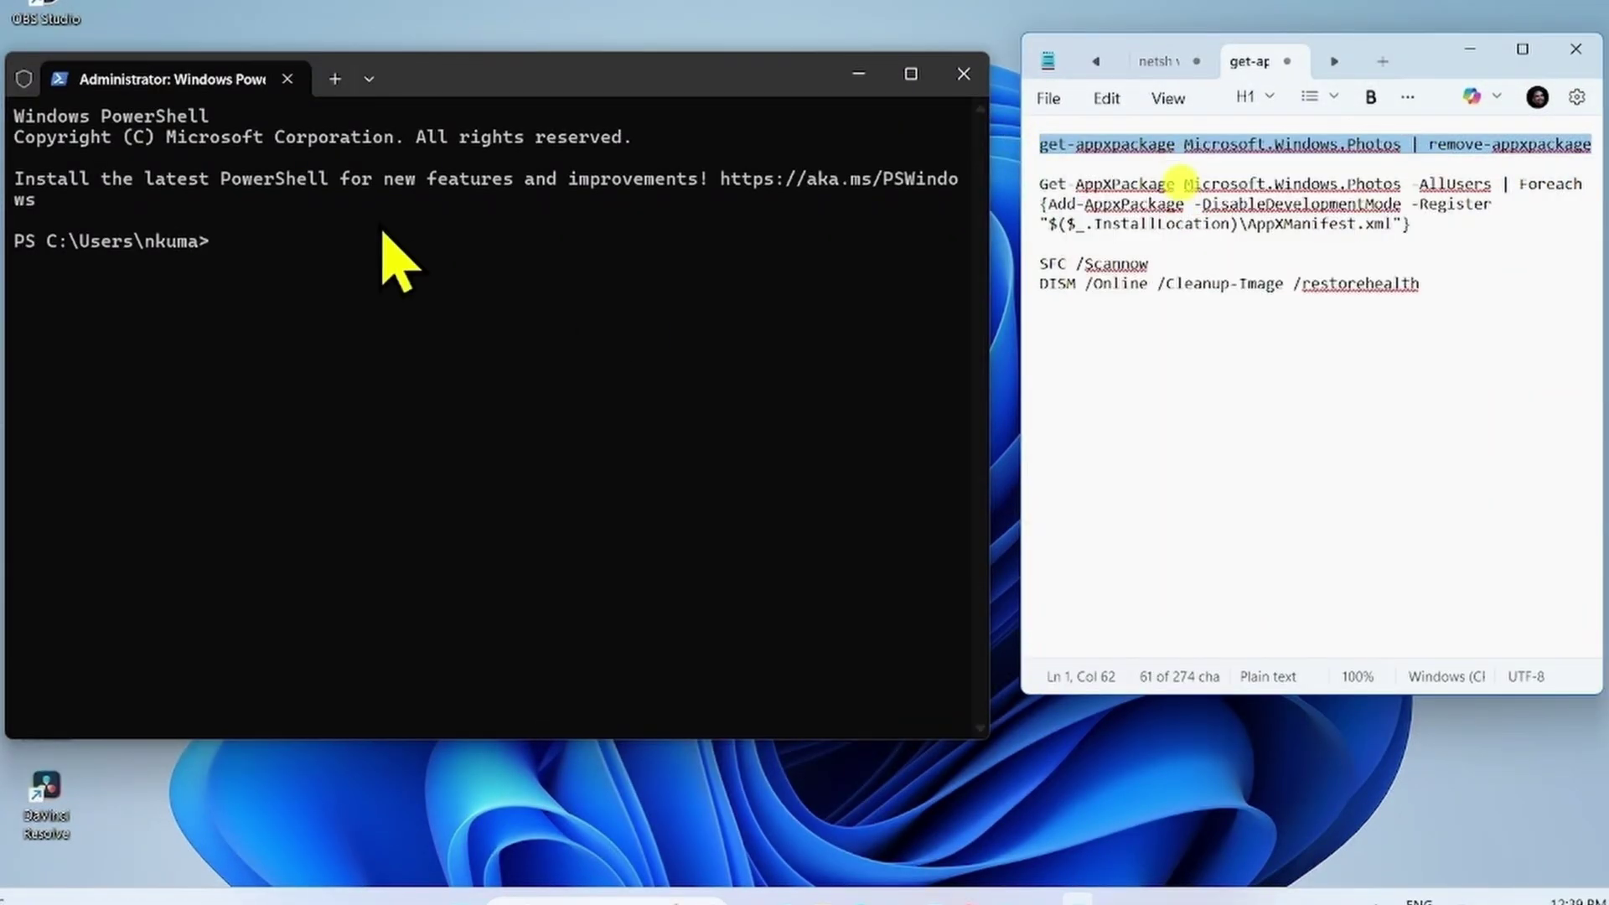
right_click(294, 245)
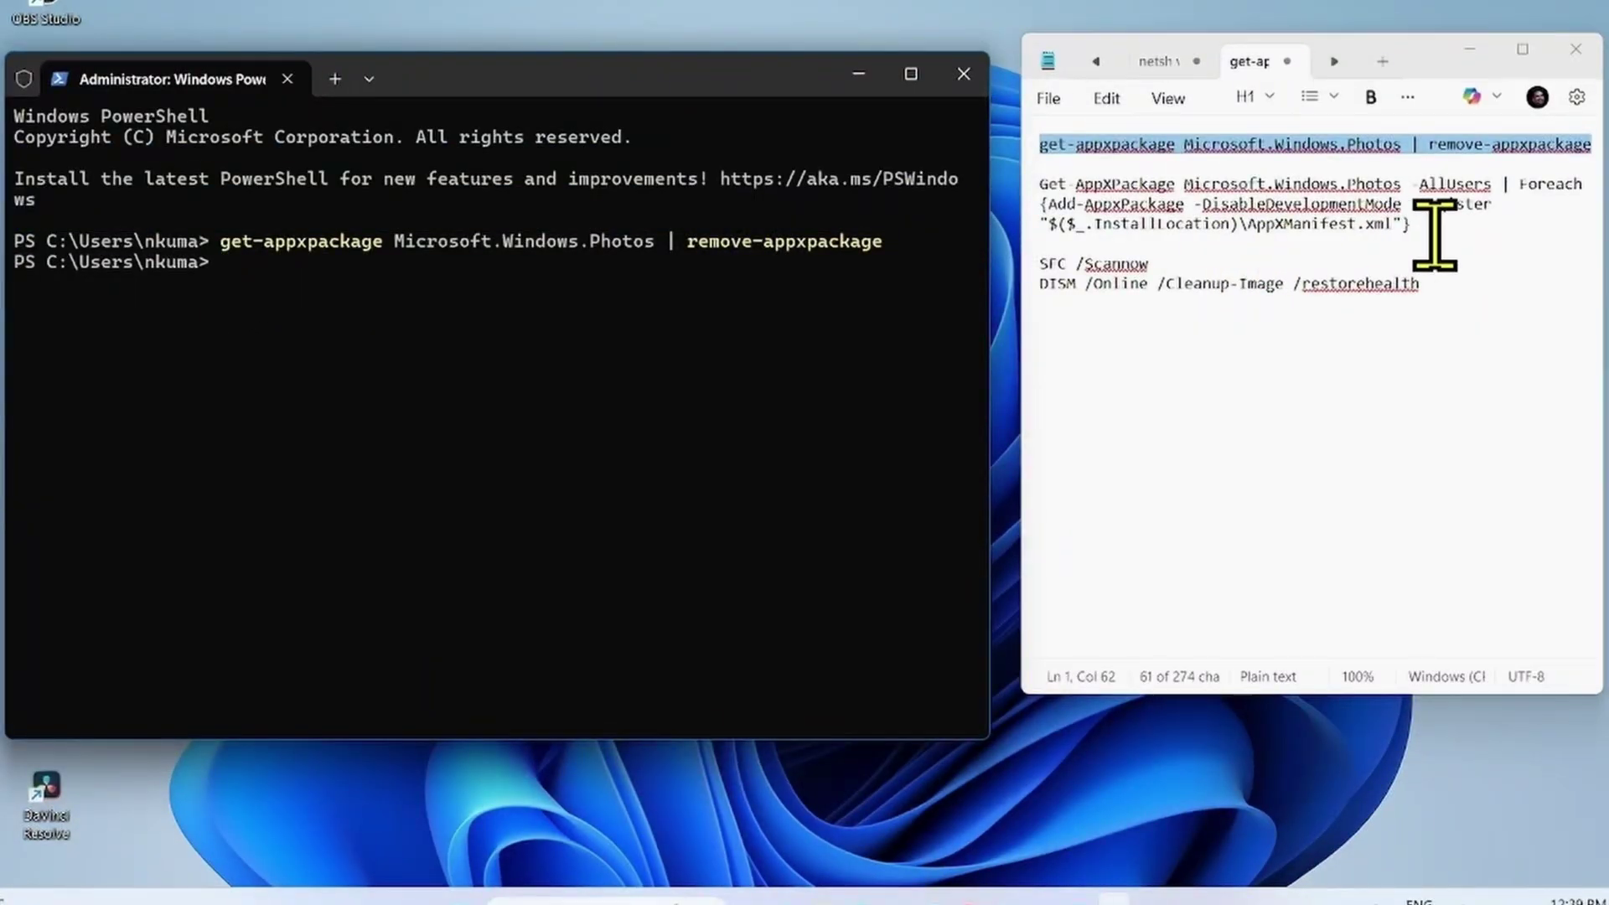
Paste the Photos re-register Add-AppxPackage command into PowerShell, then close PowerShell
left_click_drag(1435, 235, 1033, 192)
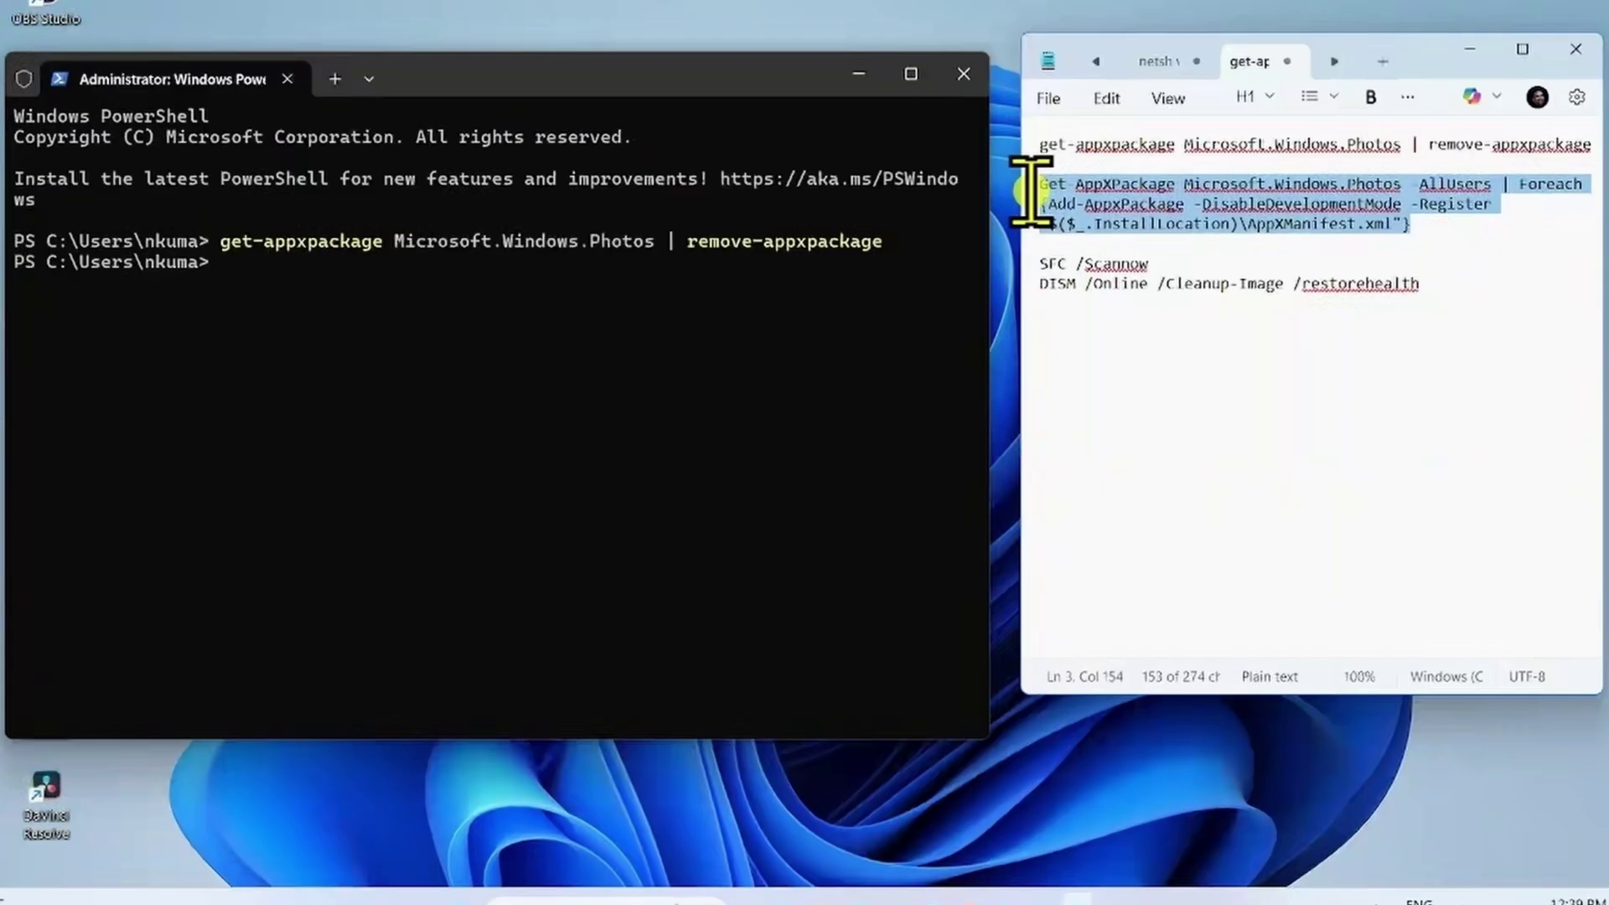
right_click(1098, 243)
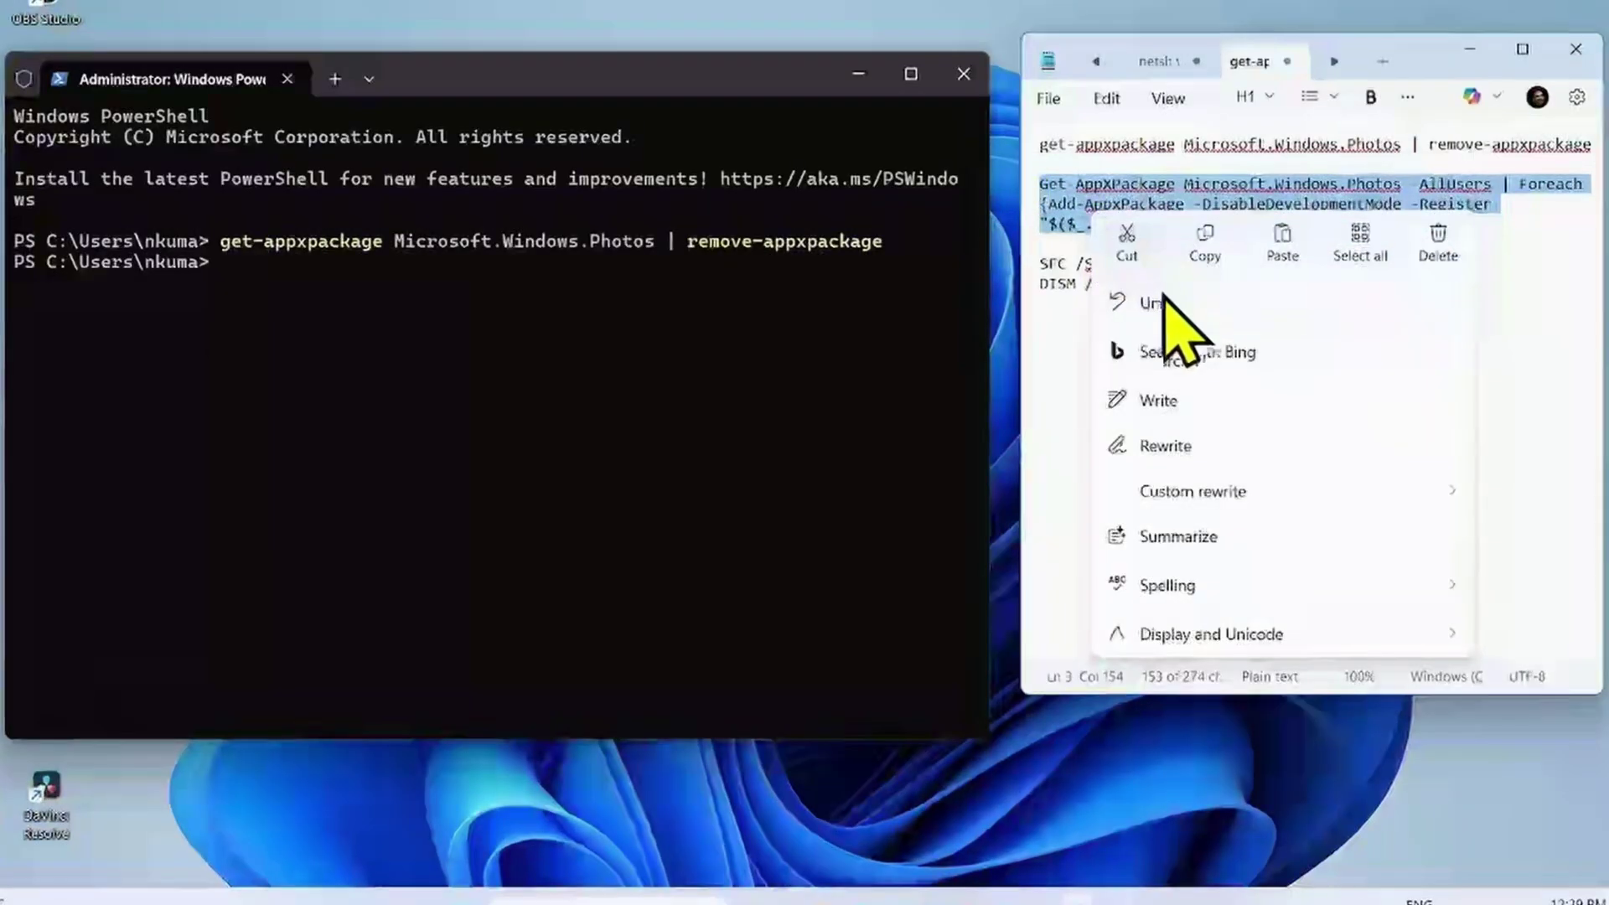
left_click(1204, 251)
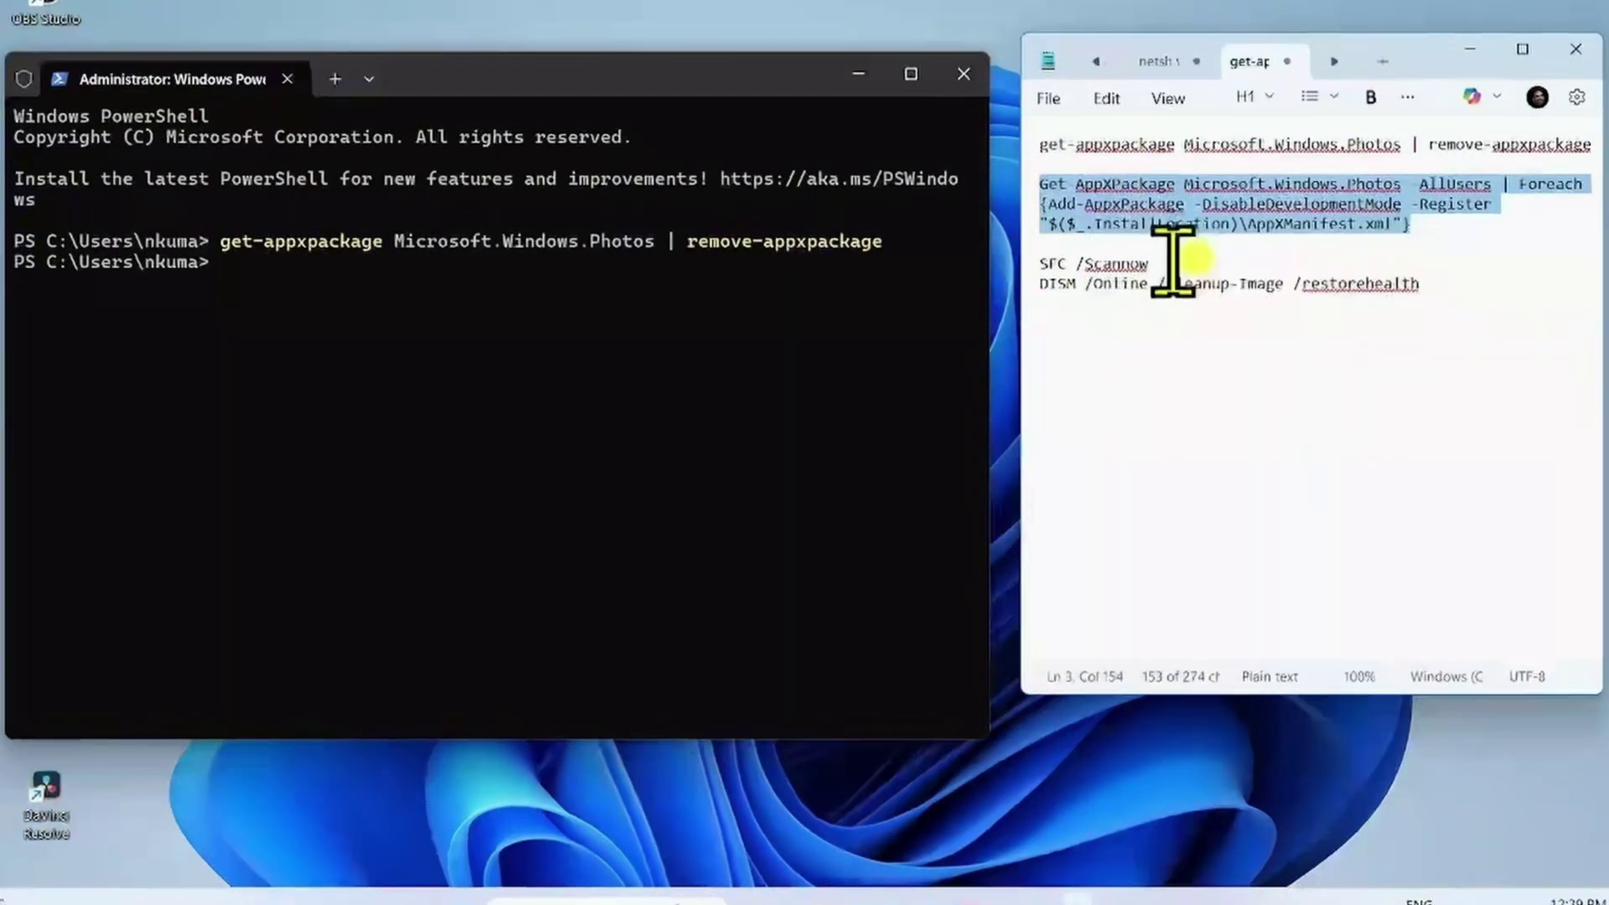
right_click(235, 278)
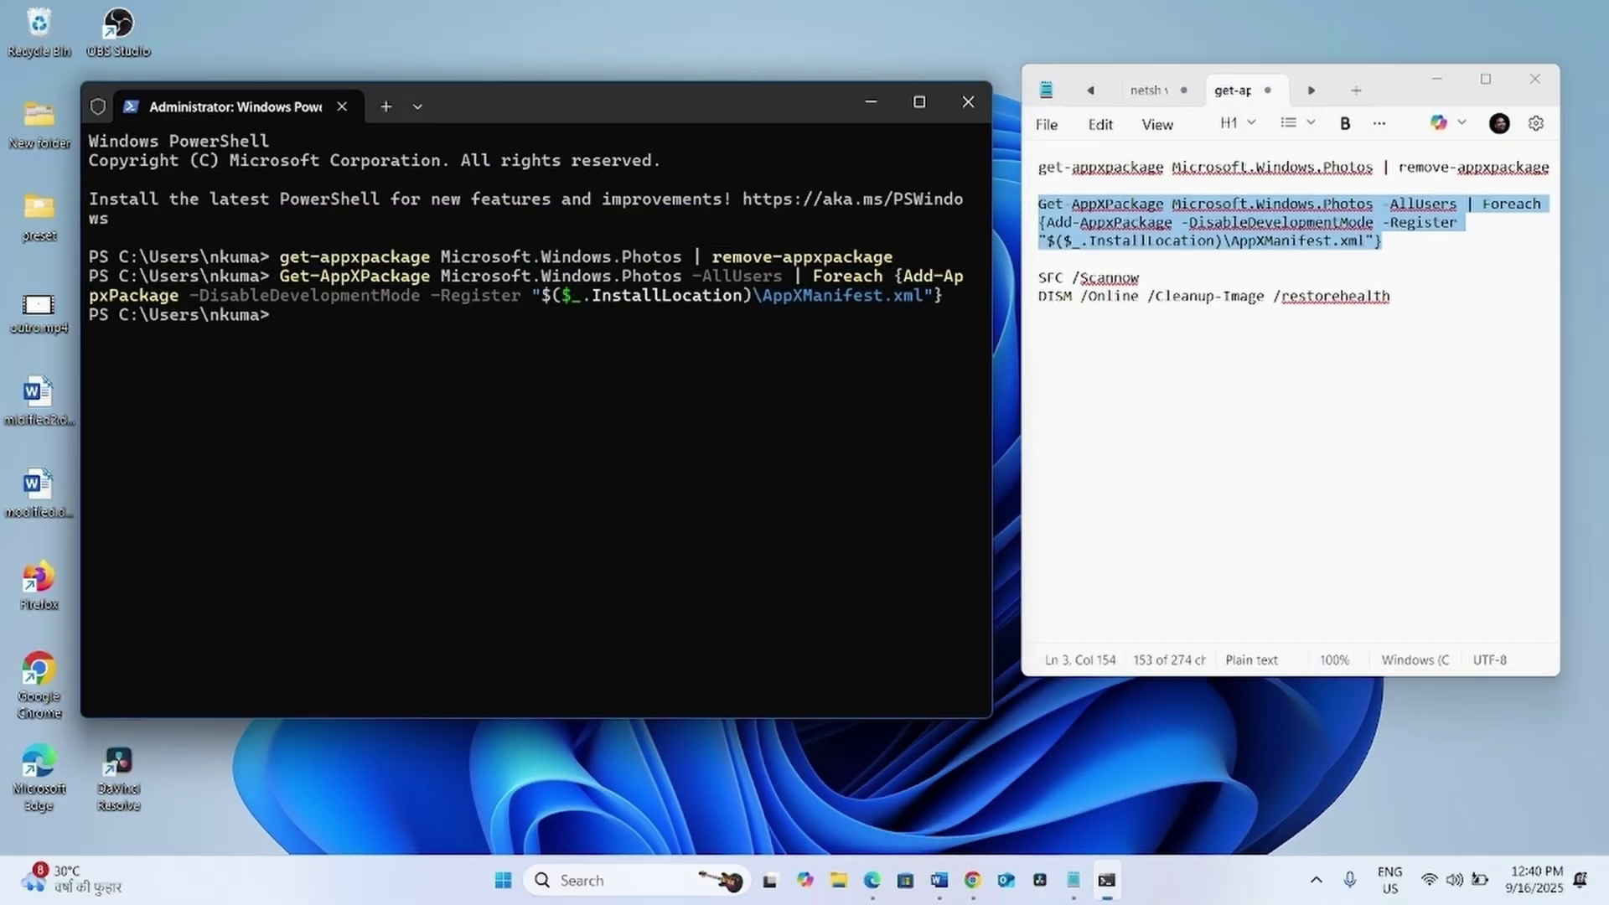
left_click(970, 109)
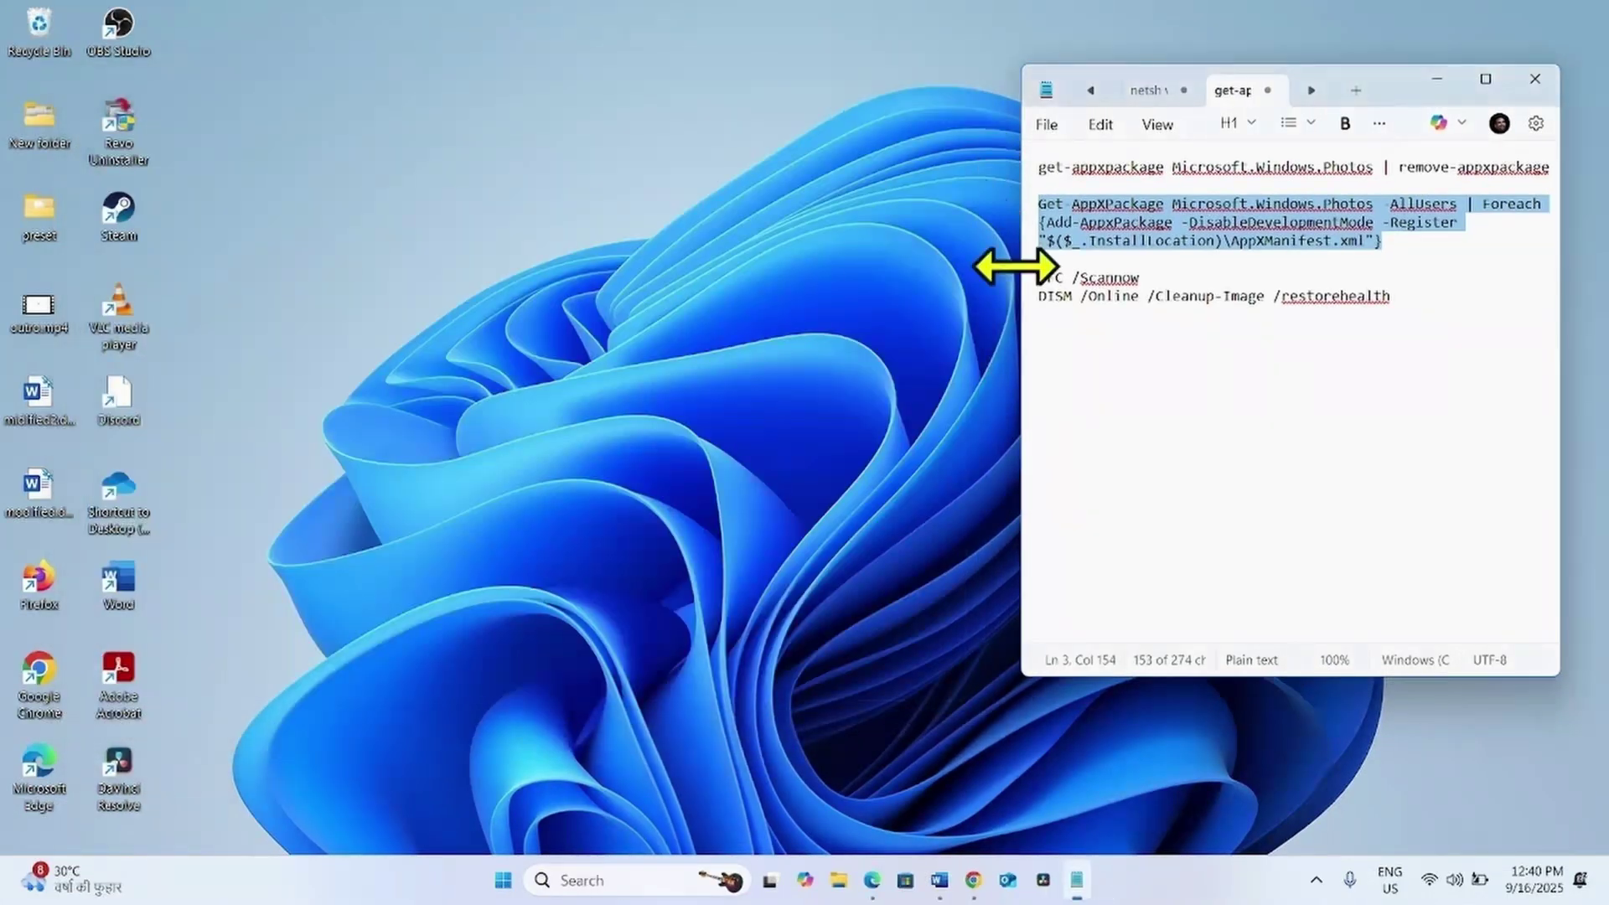
Close Notepad, then open and dismiss the Start menu's power options
left_click(1539, 84)
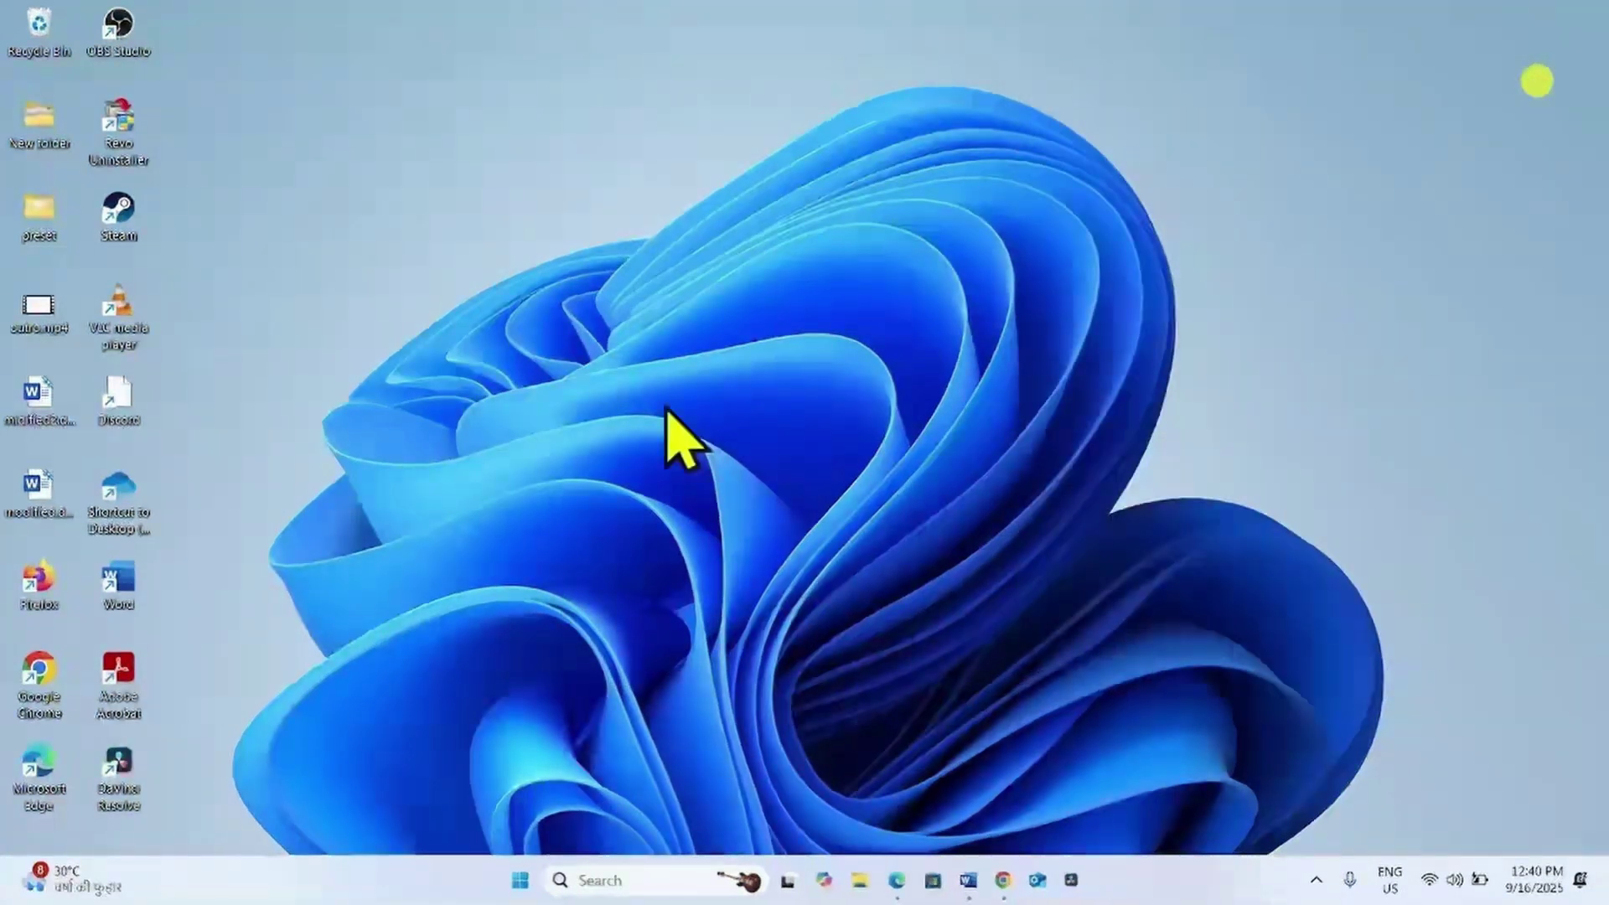
left_click(536, 880)
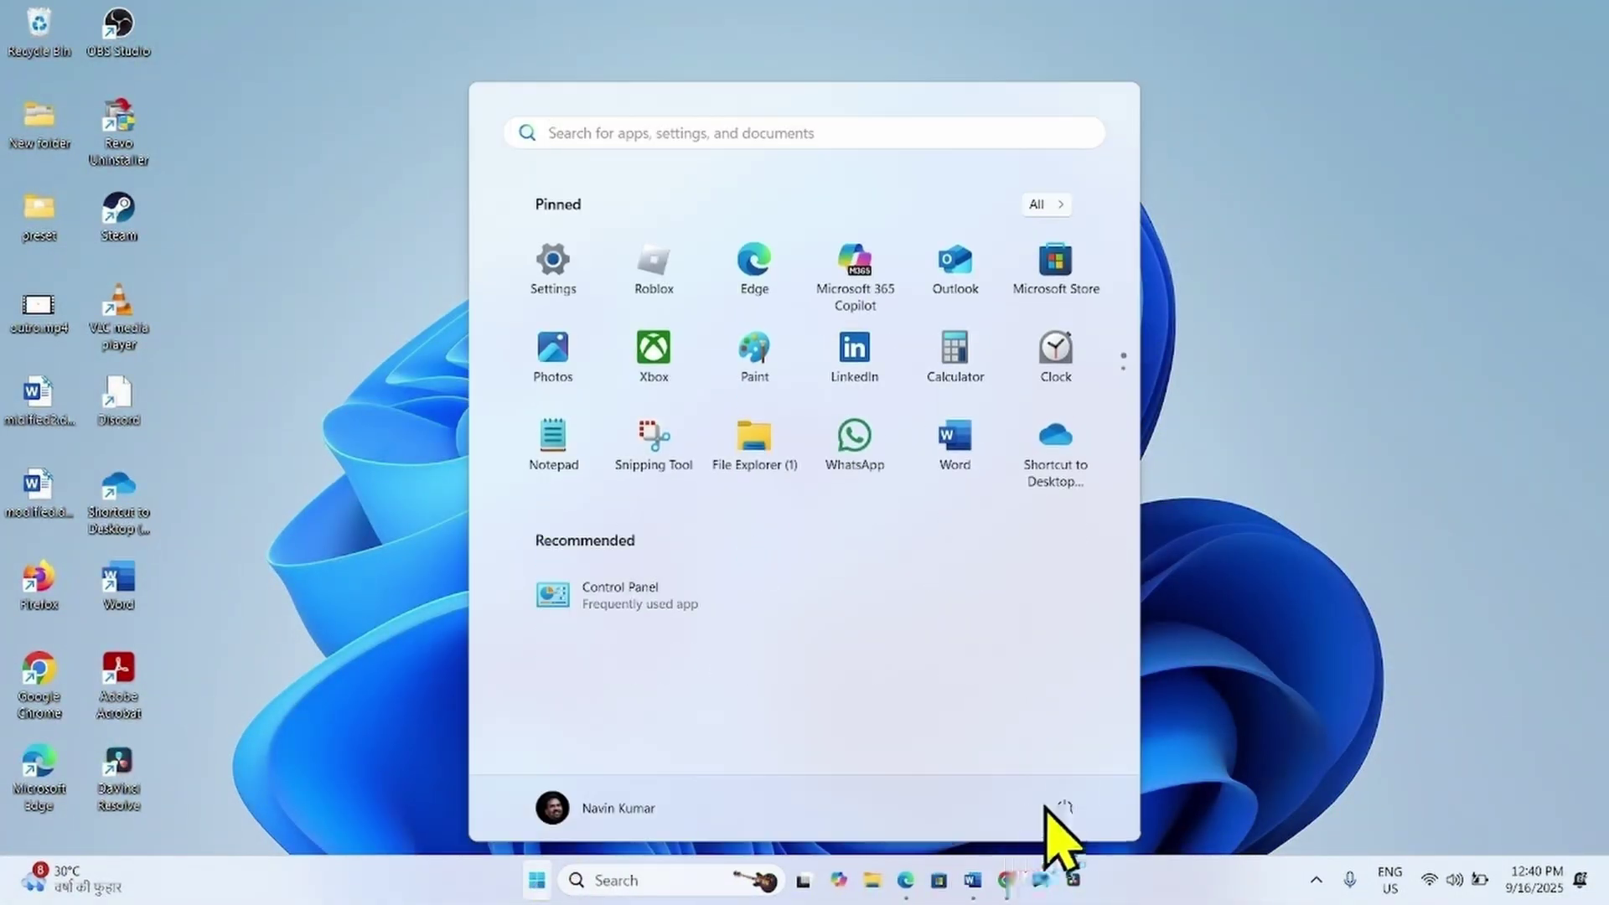
left_click(1064, 807)
left_click(1396, 600)
left_click(1395, 603)
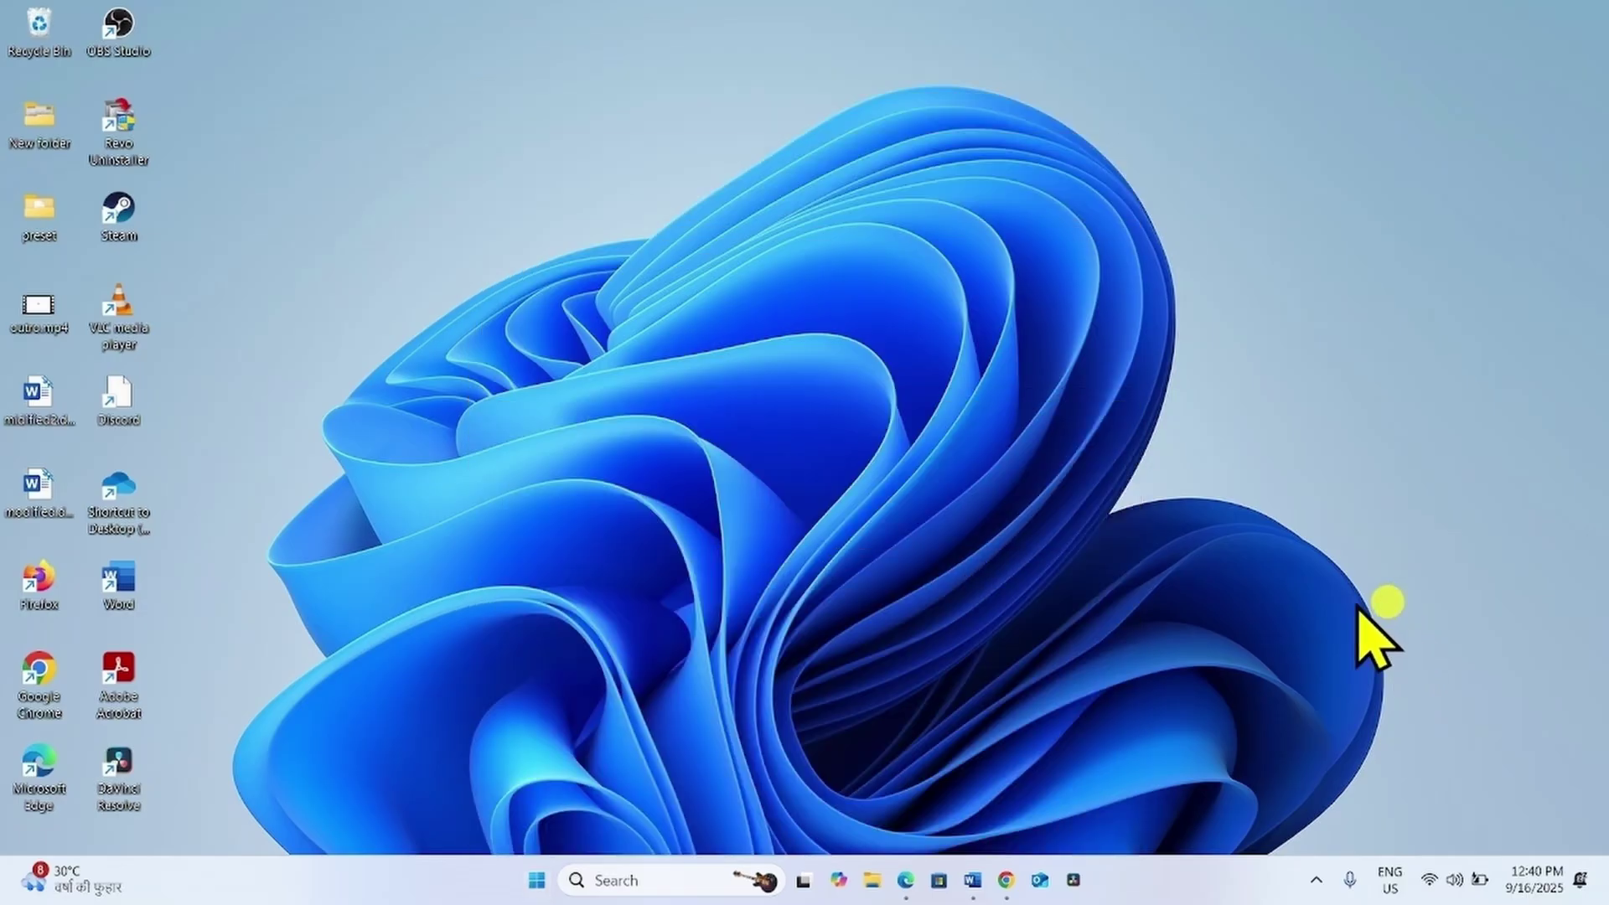
Launch Photos from taskbar Search to confirm its Gallery opens, then close it
left_click(635, 880)
left_click(637, 170)
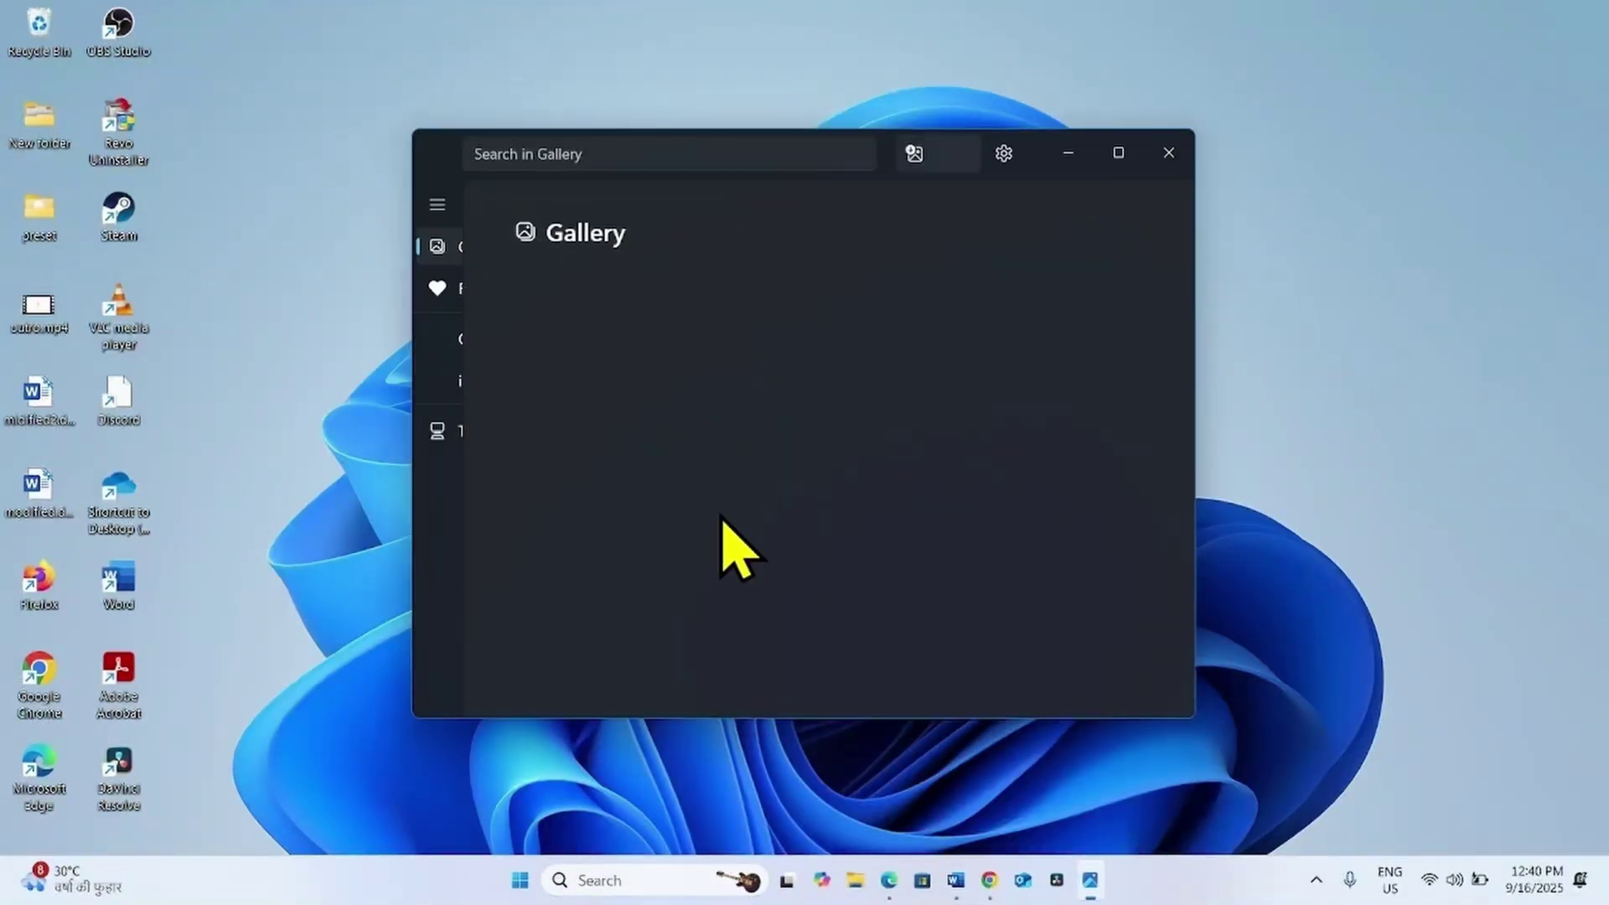
left_click(1168, 154)
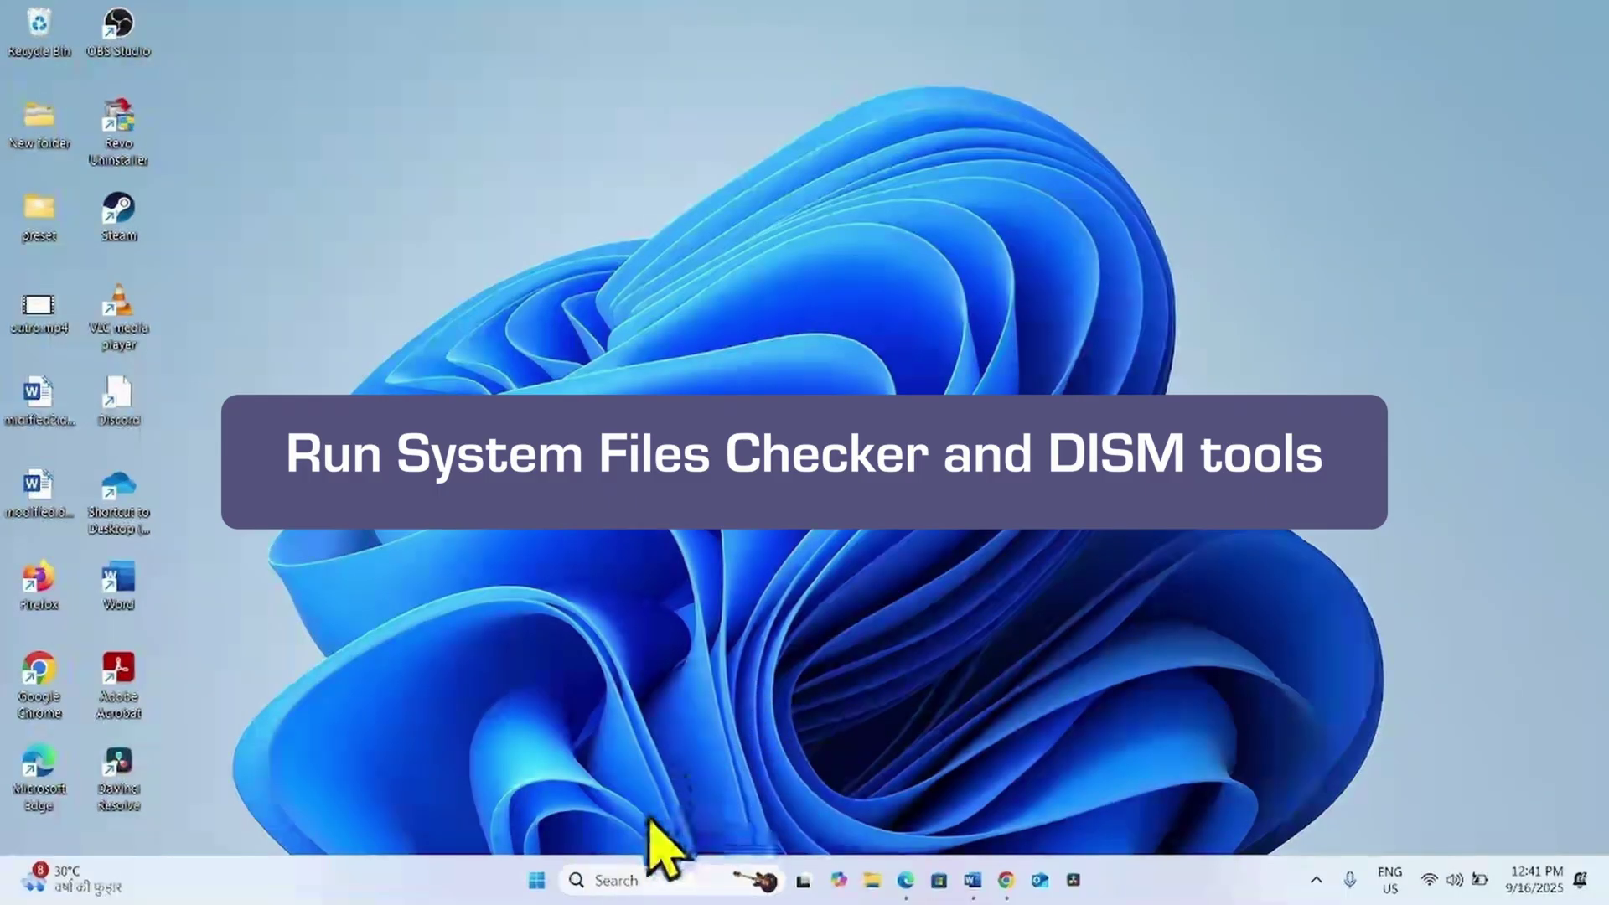
Search 'cmd' and launch Command Prompt as administrator
left_click(612, 881)
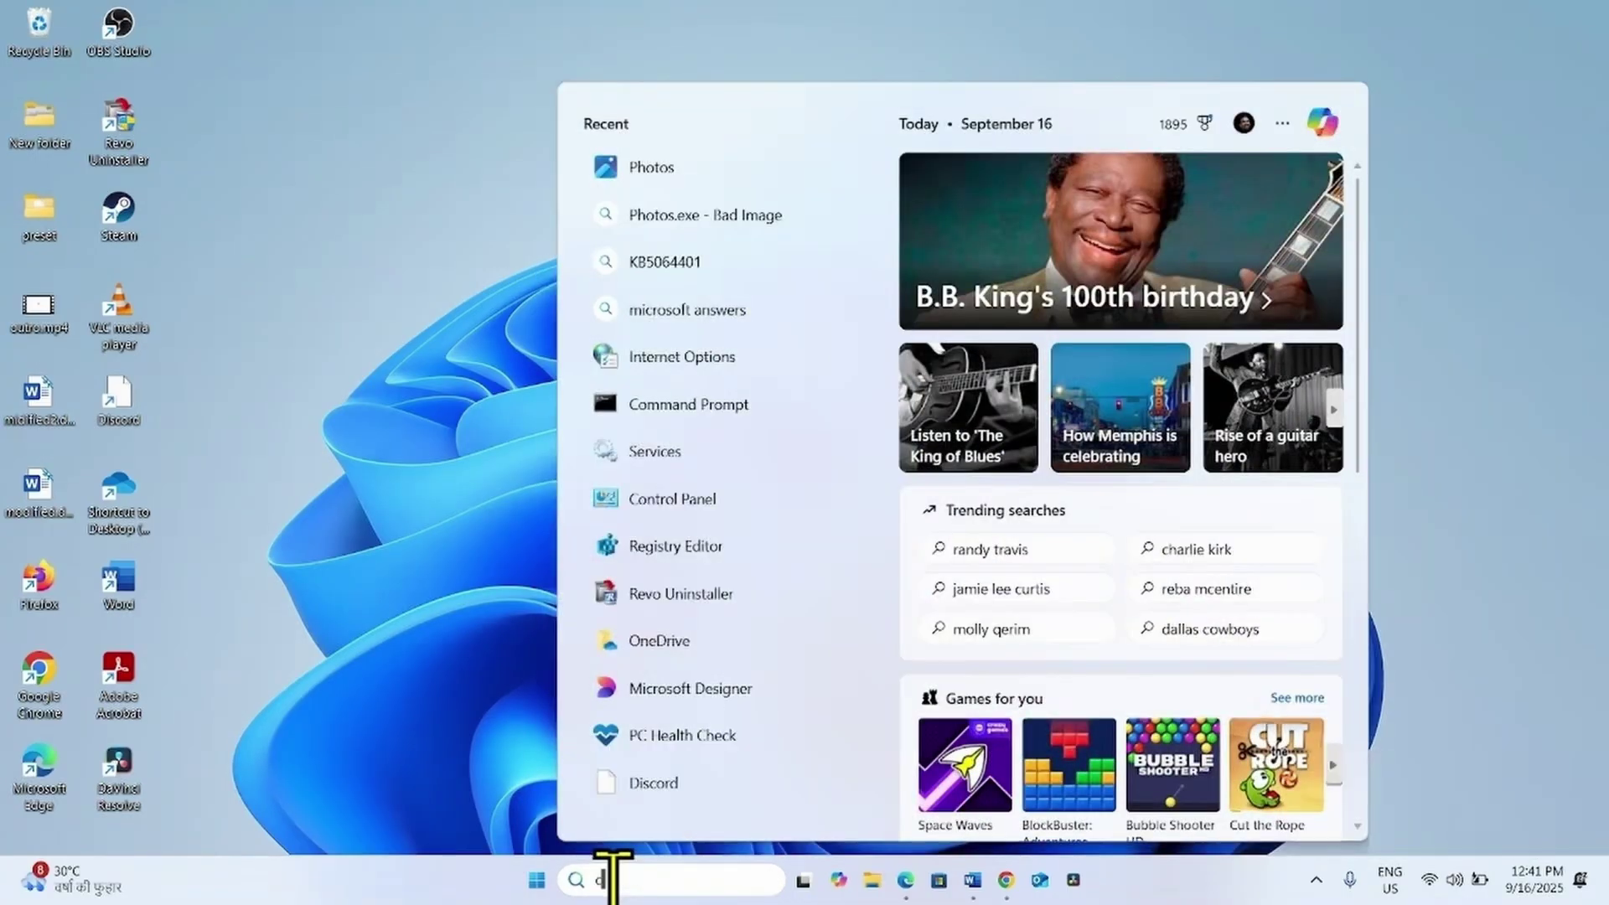
type("cmd")
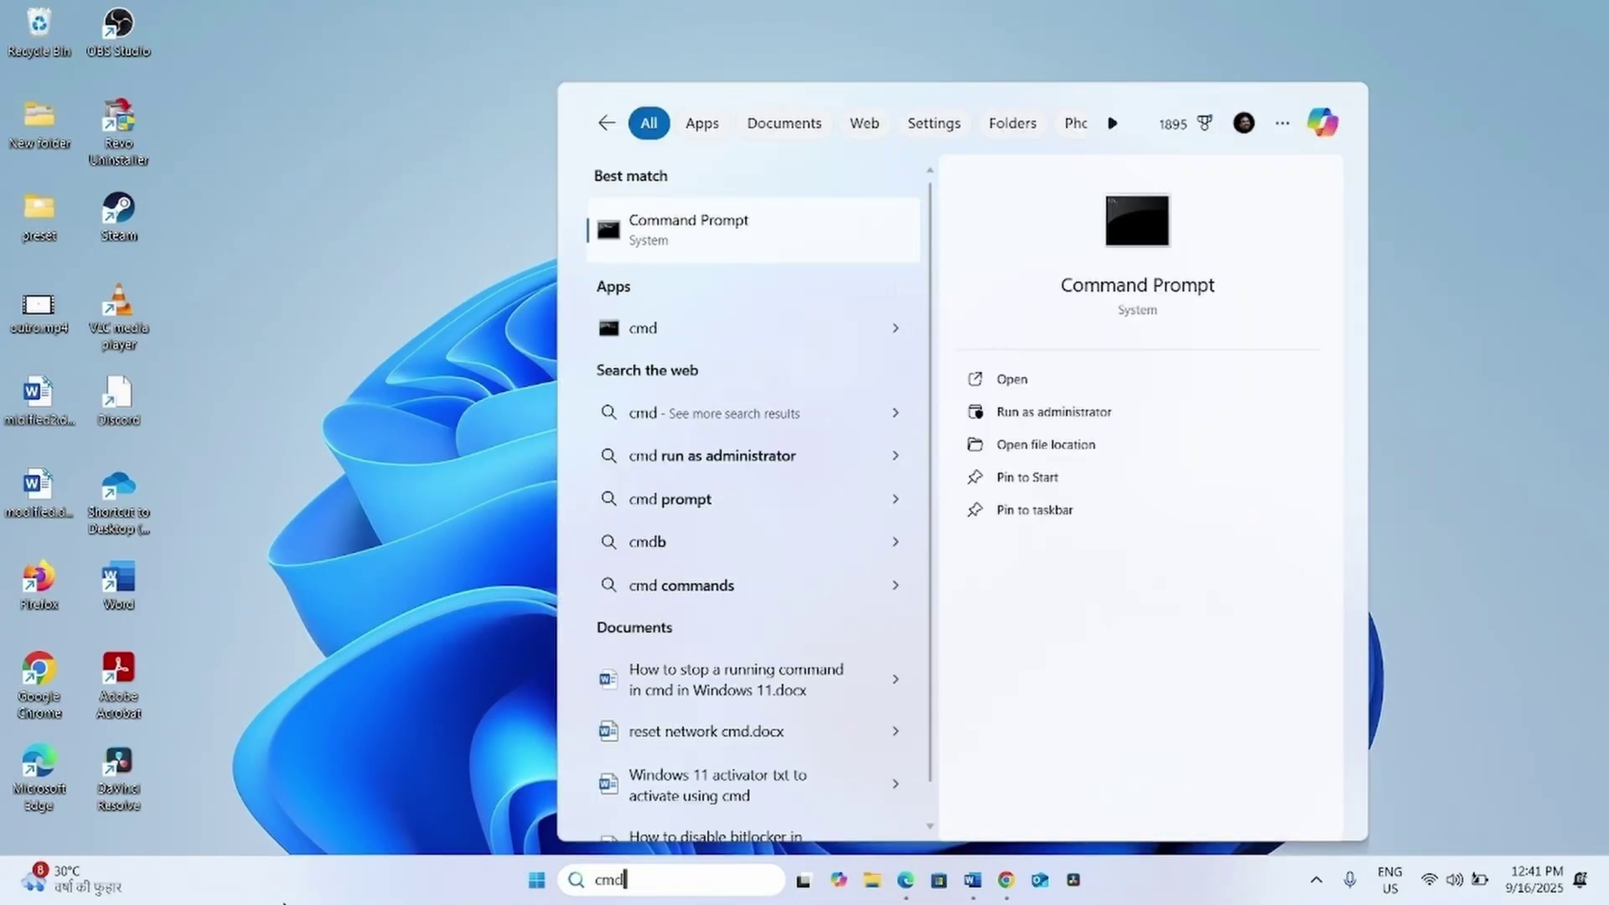
right_click(745, 233)
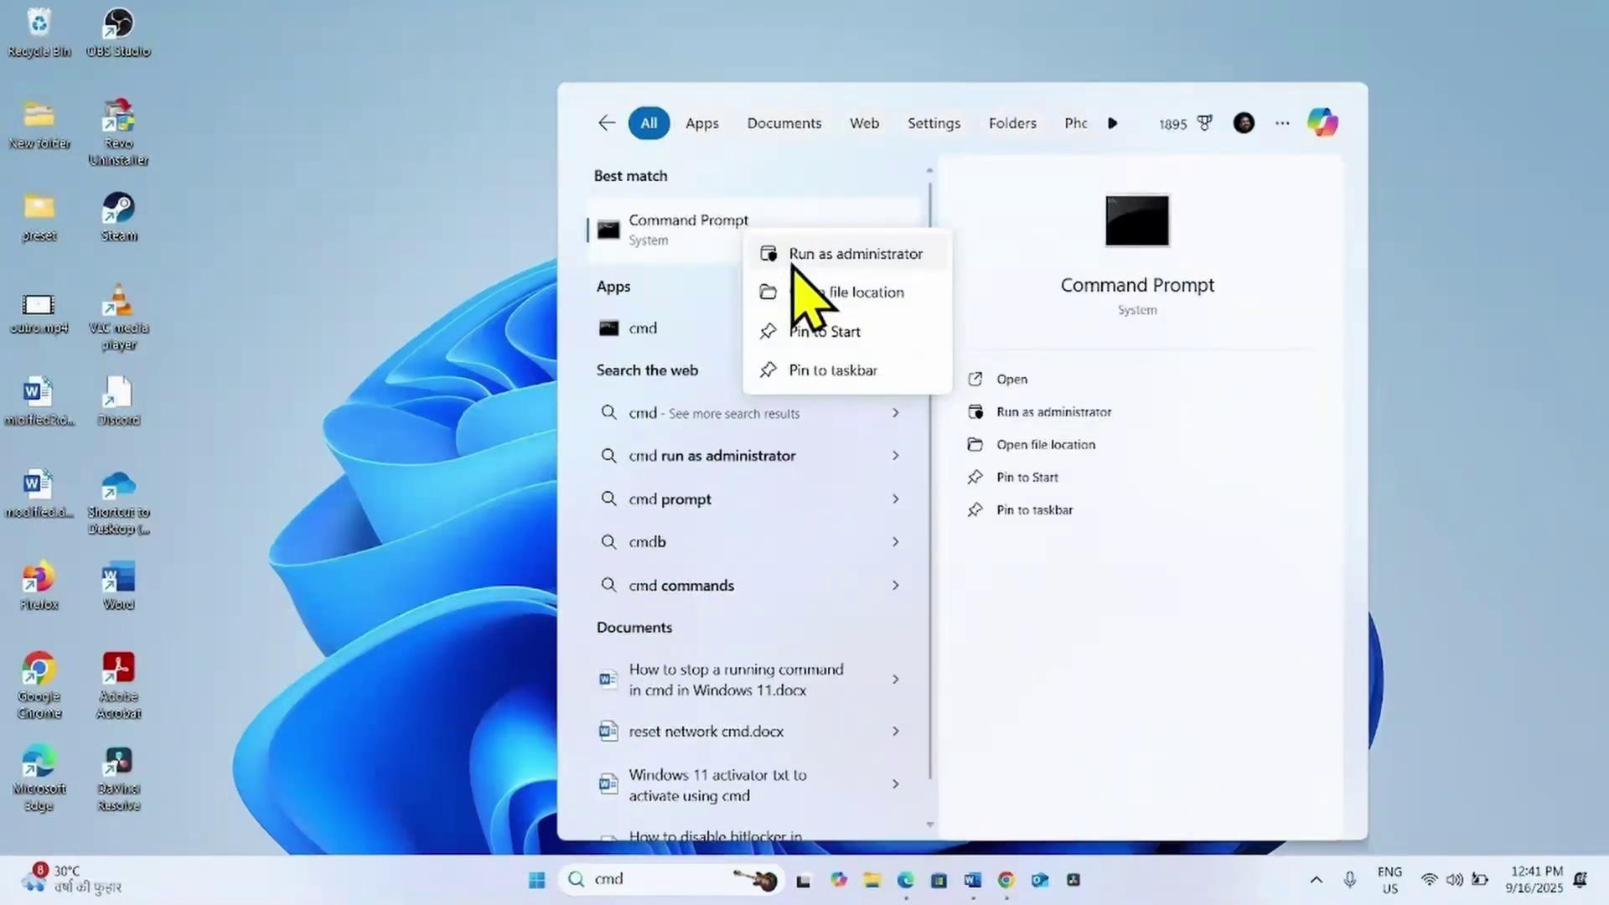
left_click(794, 265)
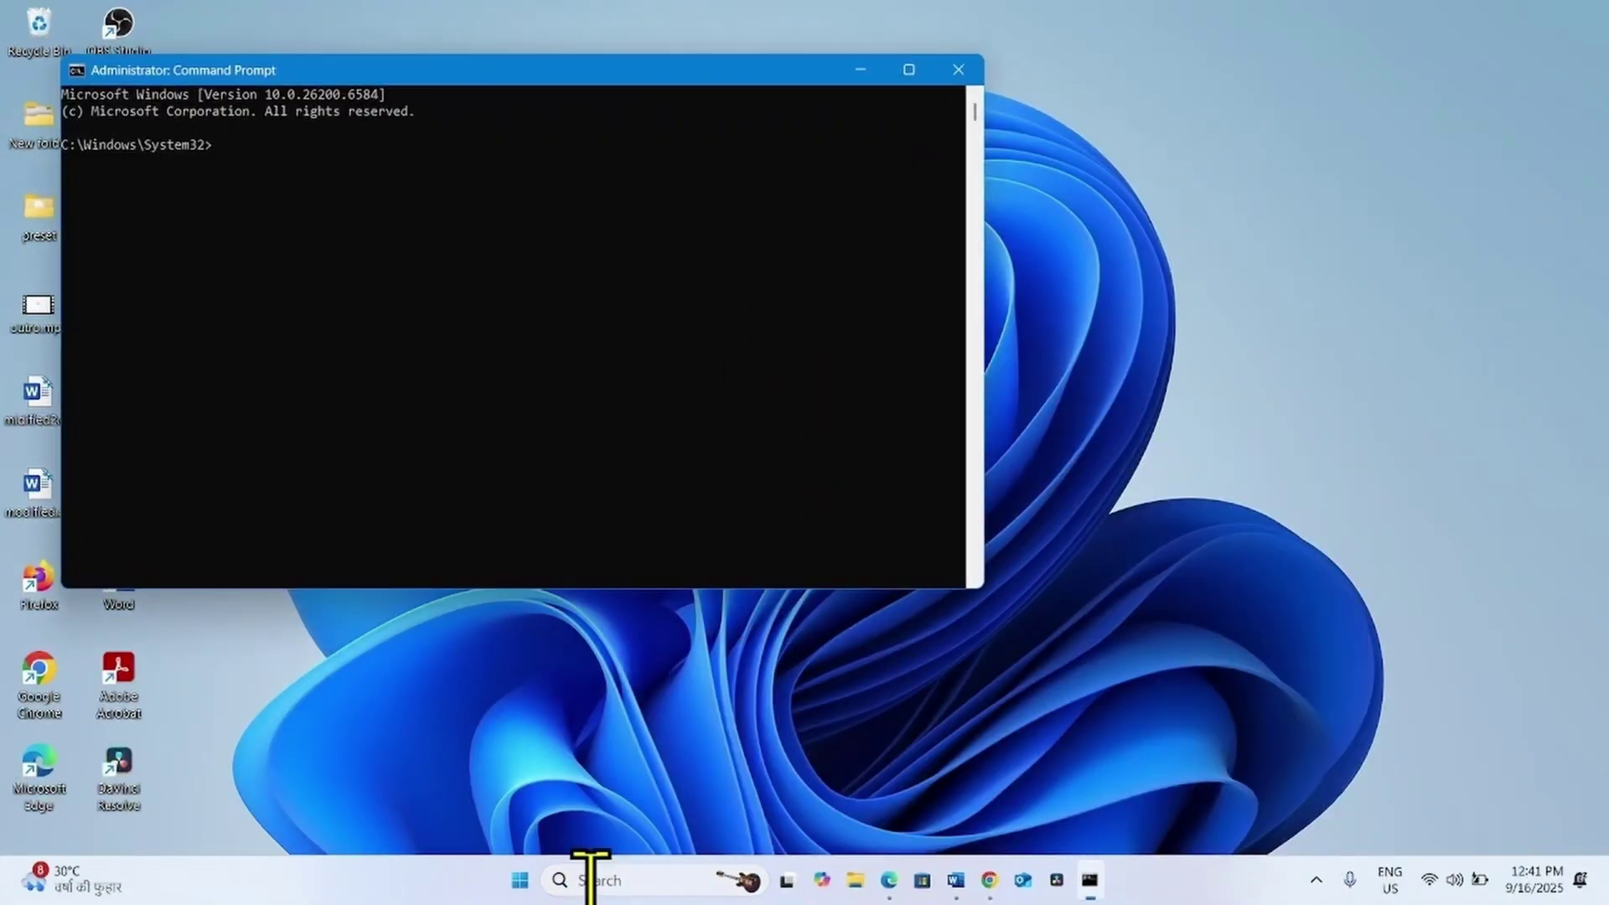
Open the Notepad command list and copy the SFC /Scannow line
left_click(519, 880)
left_click(550, 453)
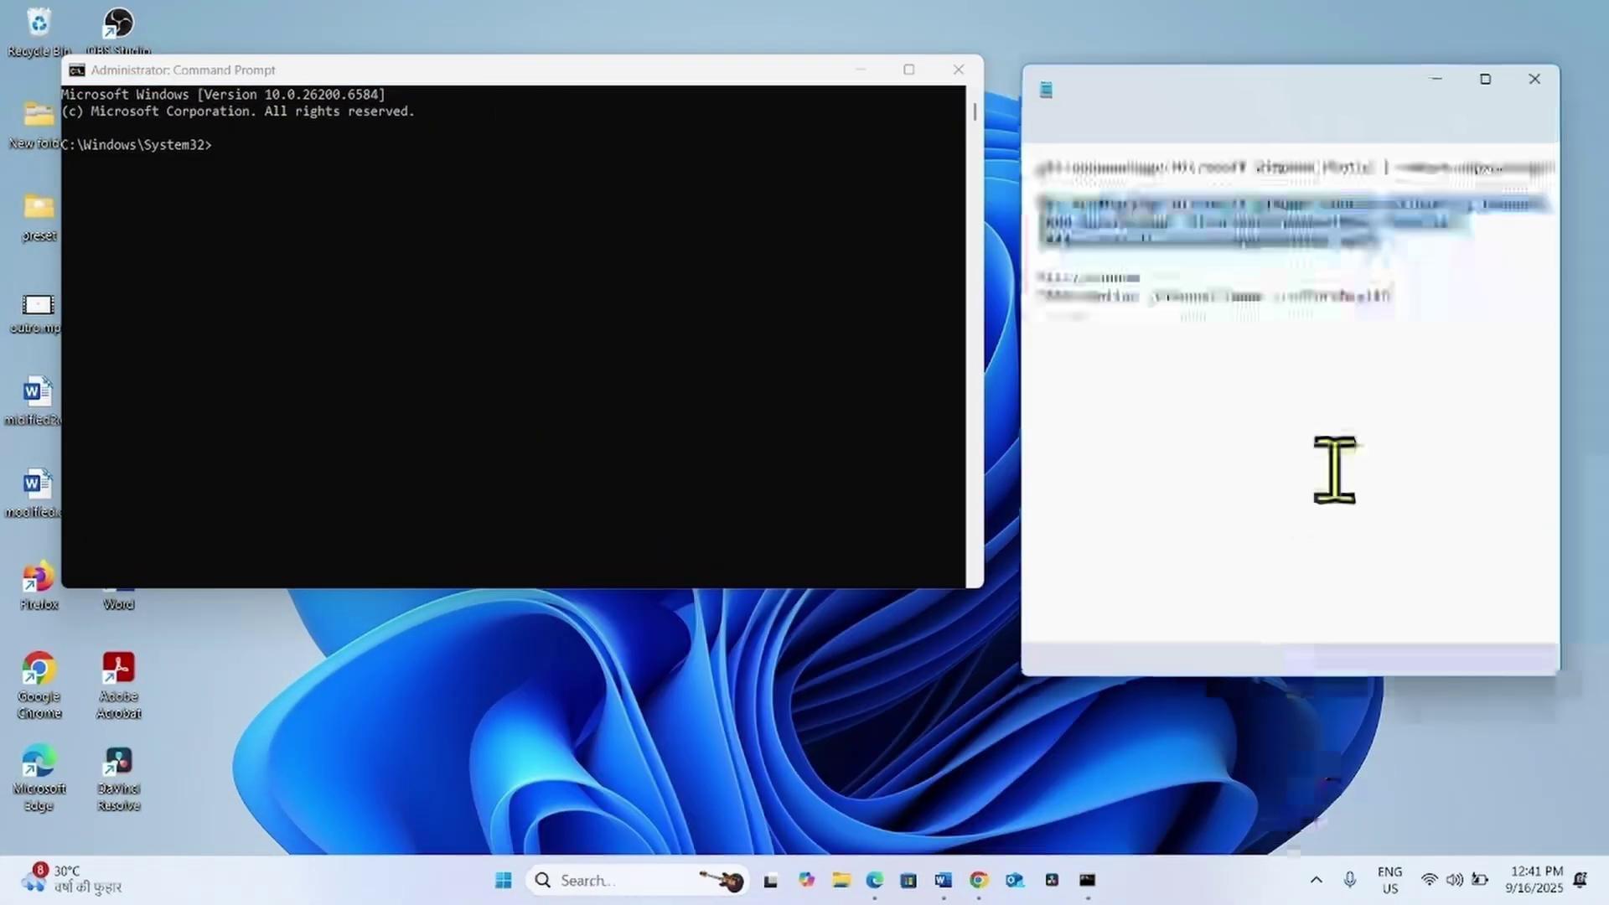
left_click(1156, 276)
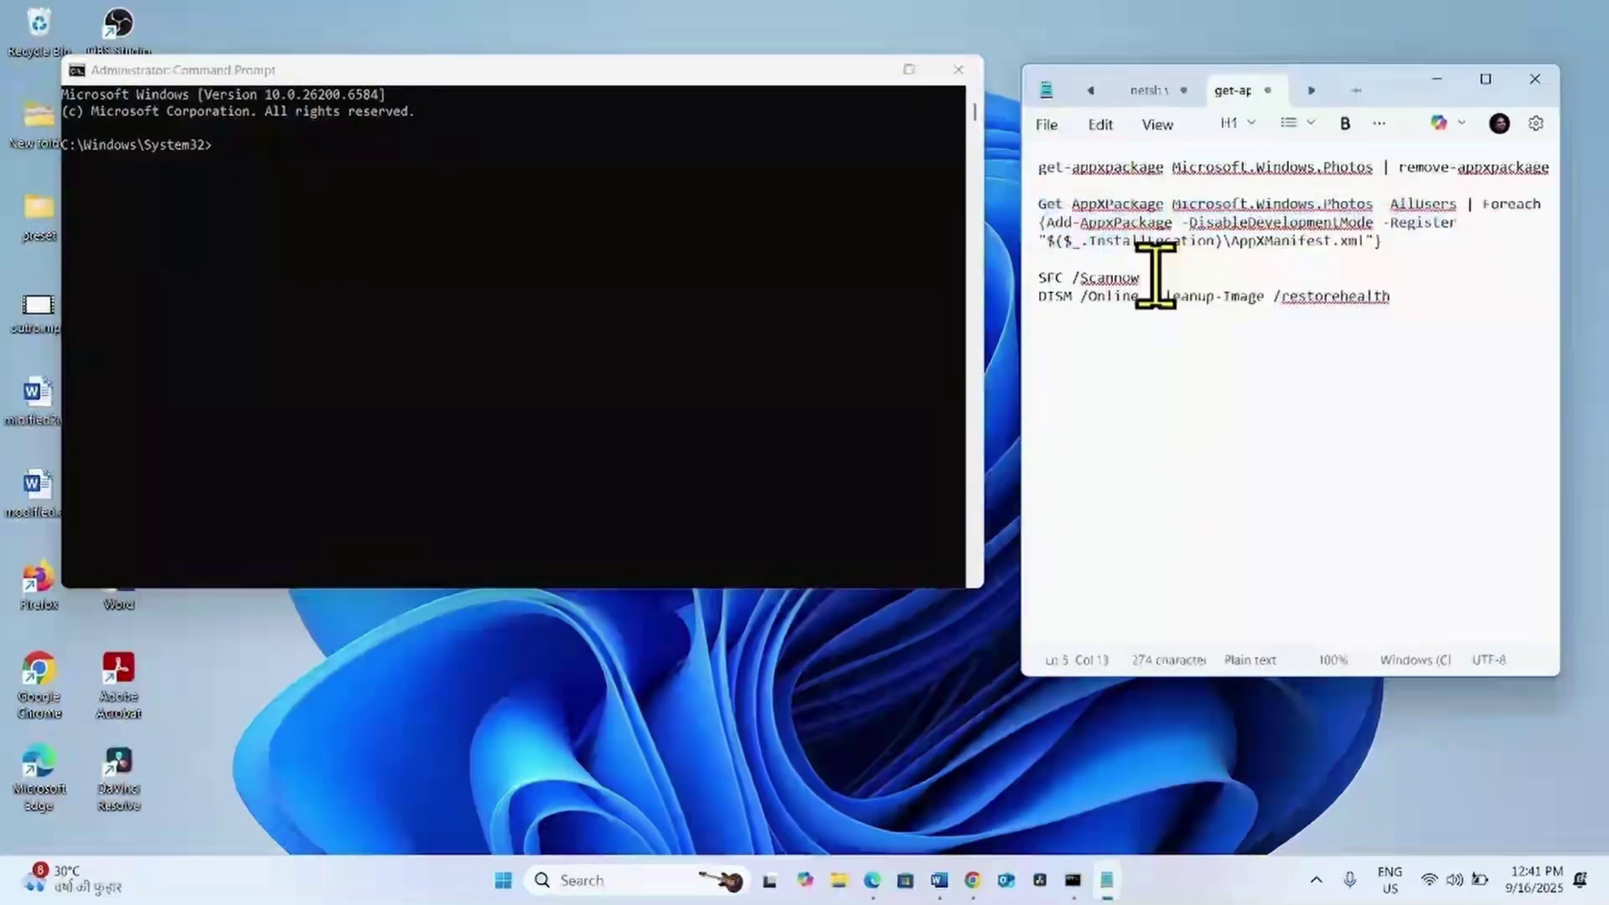
left_click_drag(1436, 296, 1031, 287)
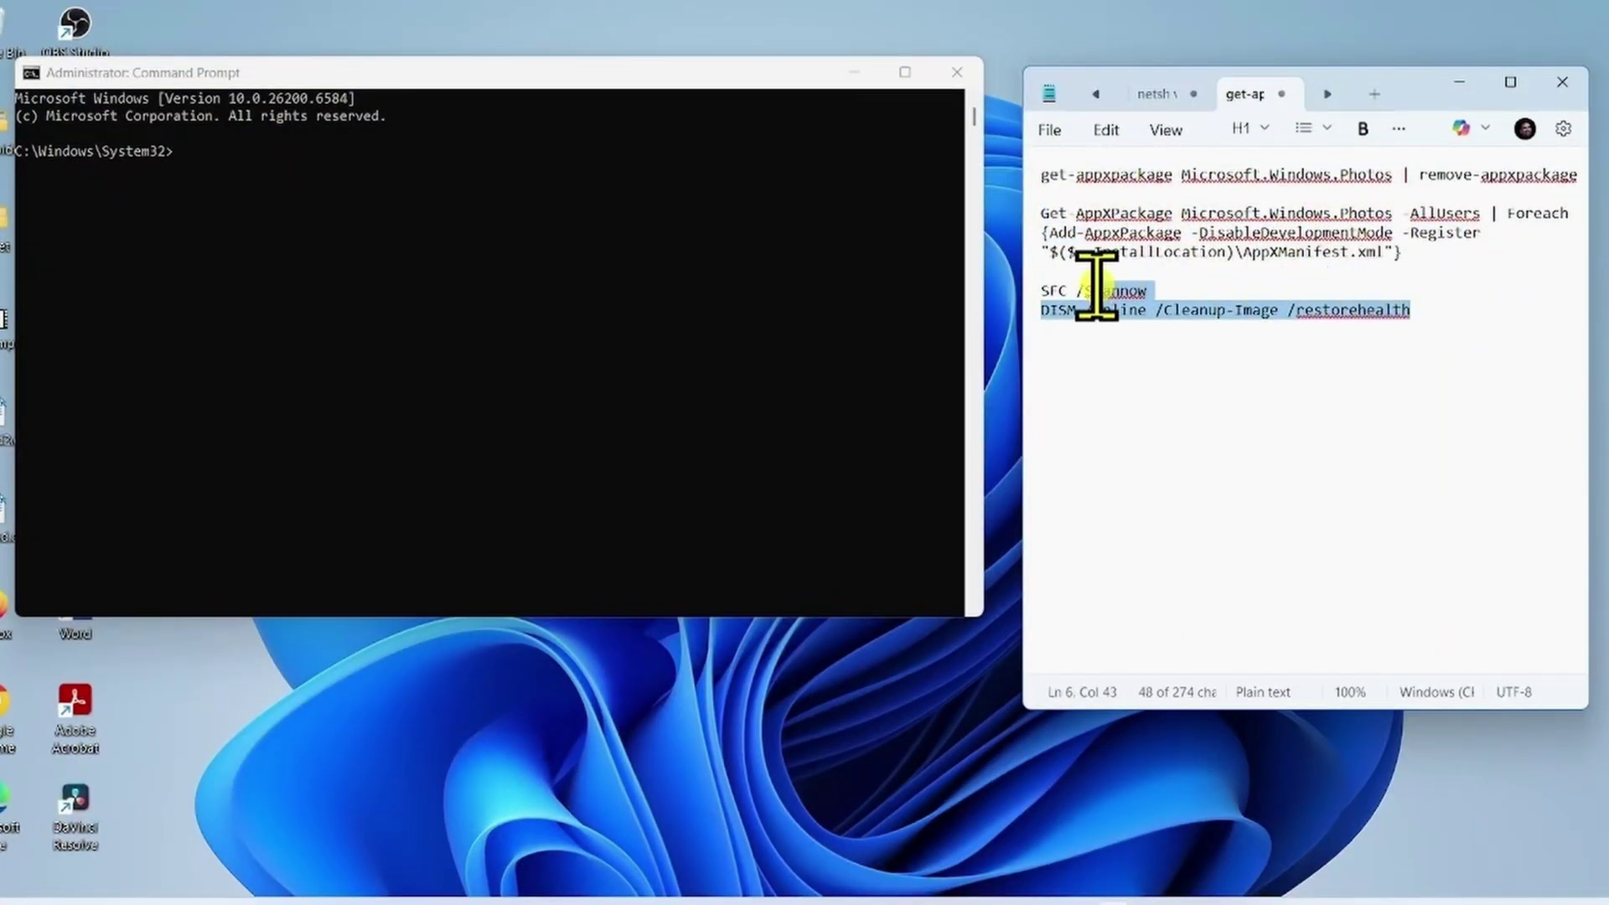
left_click(1103, 324)
left_click(1146, 289)
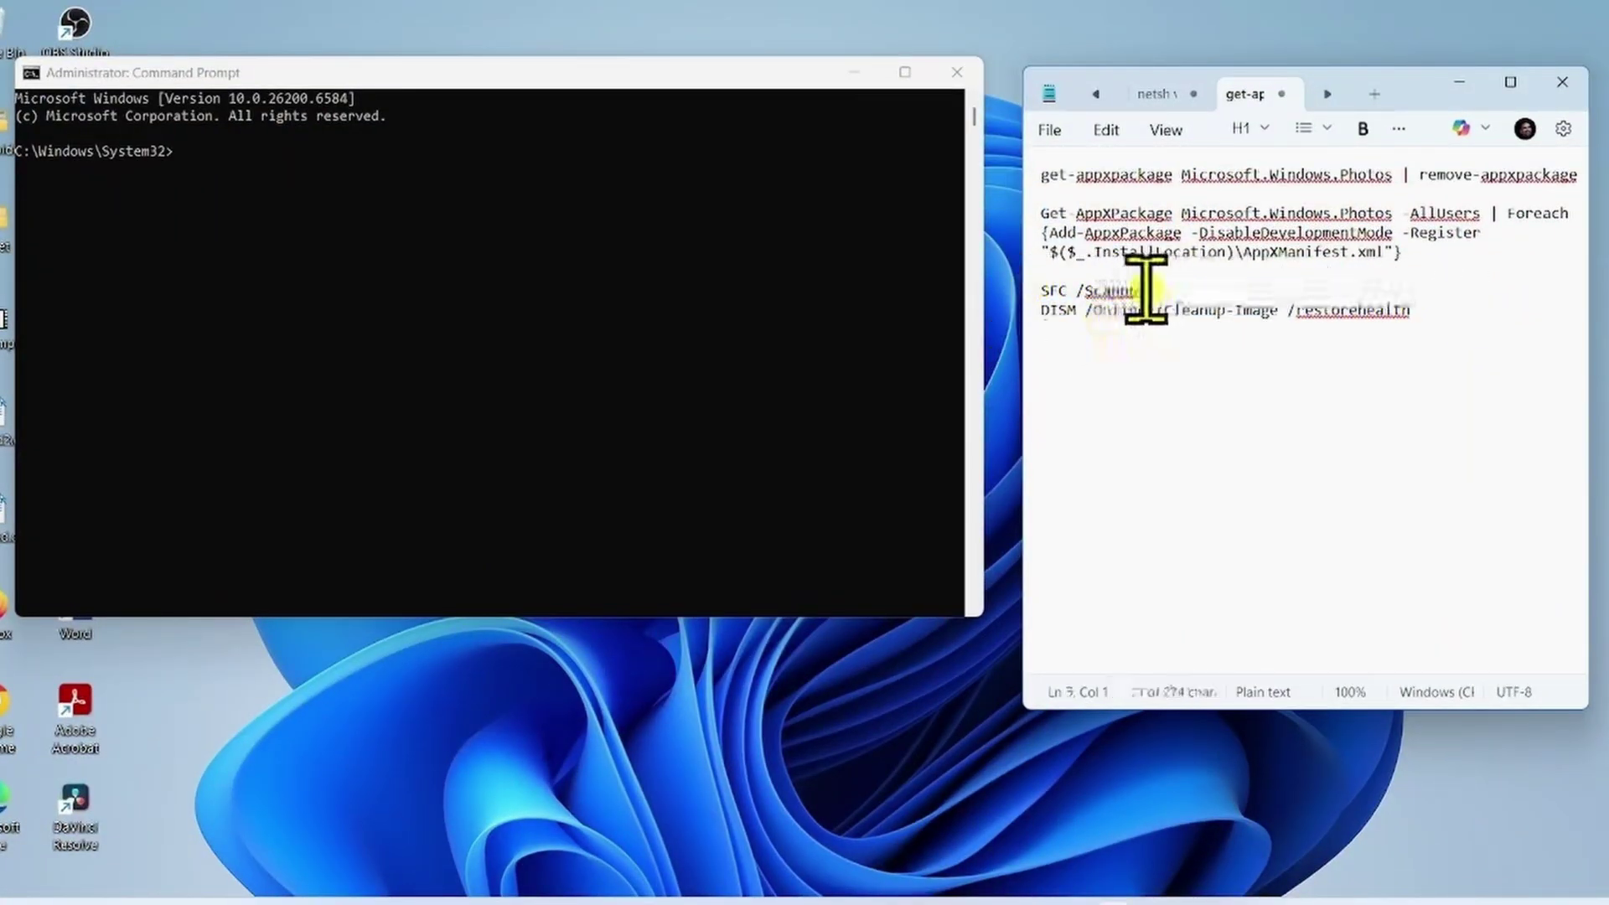
left_click_drag(1147, 289, 1033, 287)
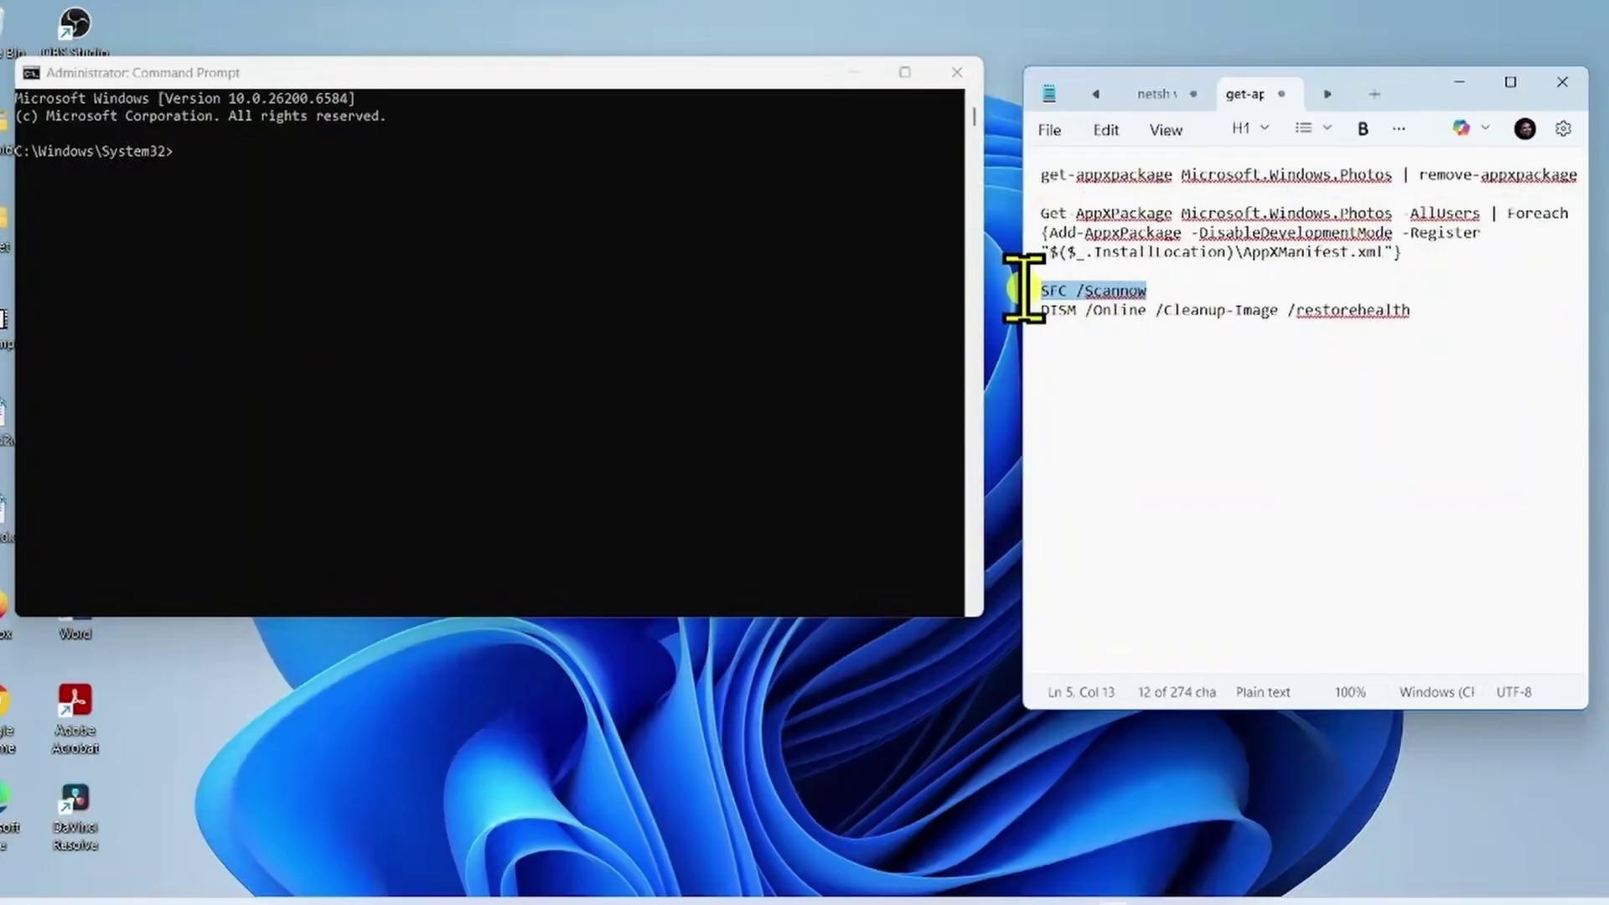
right_click(1073, 290)
left_click(1176, 317)
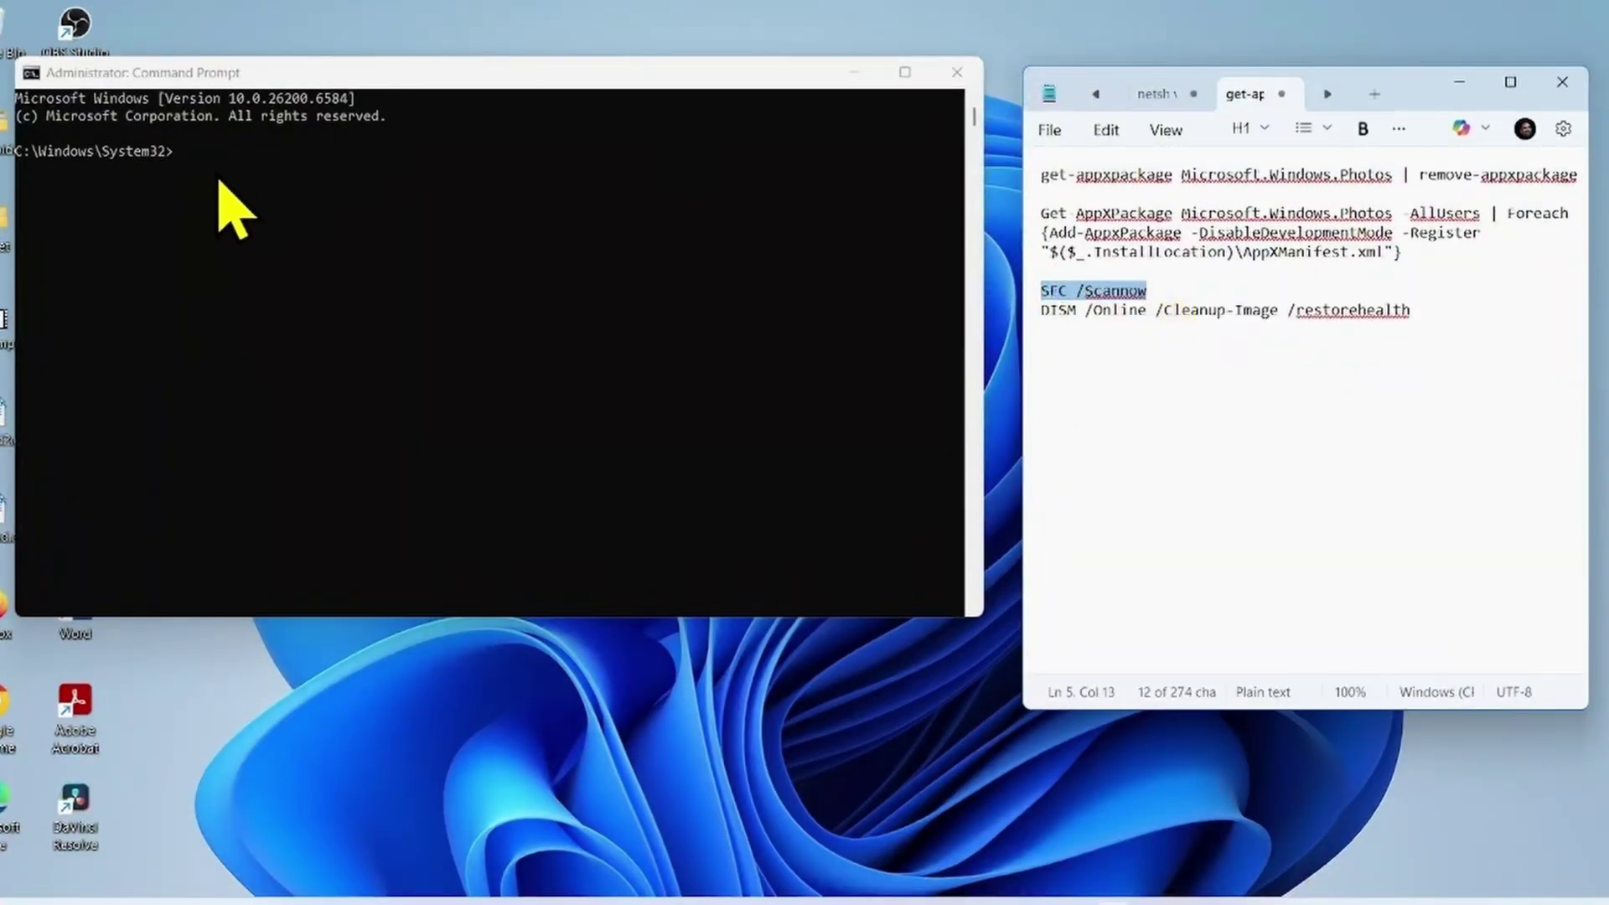
Paste and run SFC /Scannow in the administrator Command Prompt
left_click(211, 165)
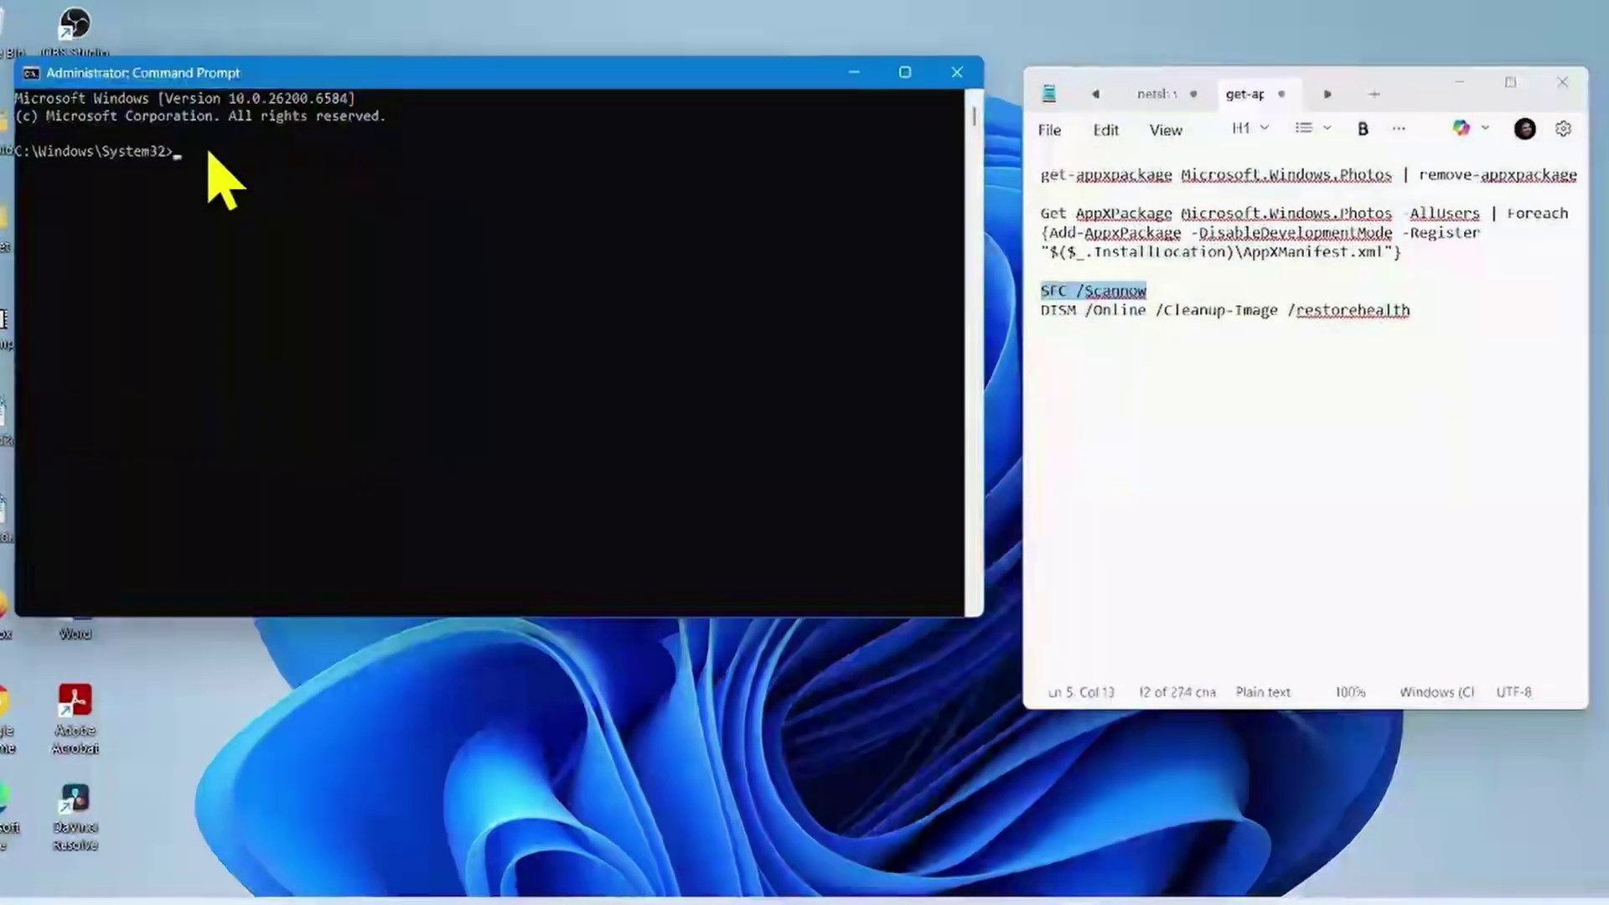
right_click(209, 154)
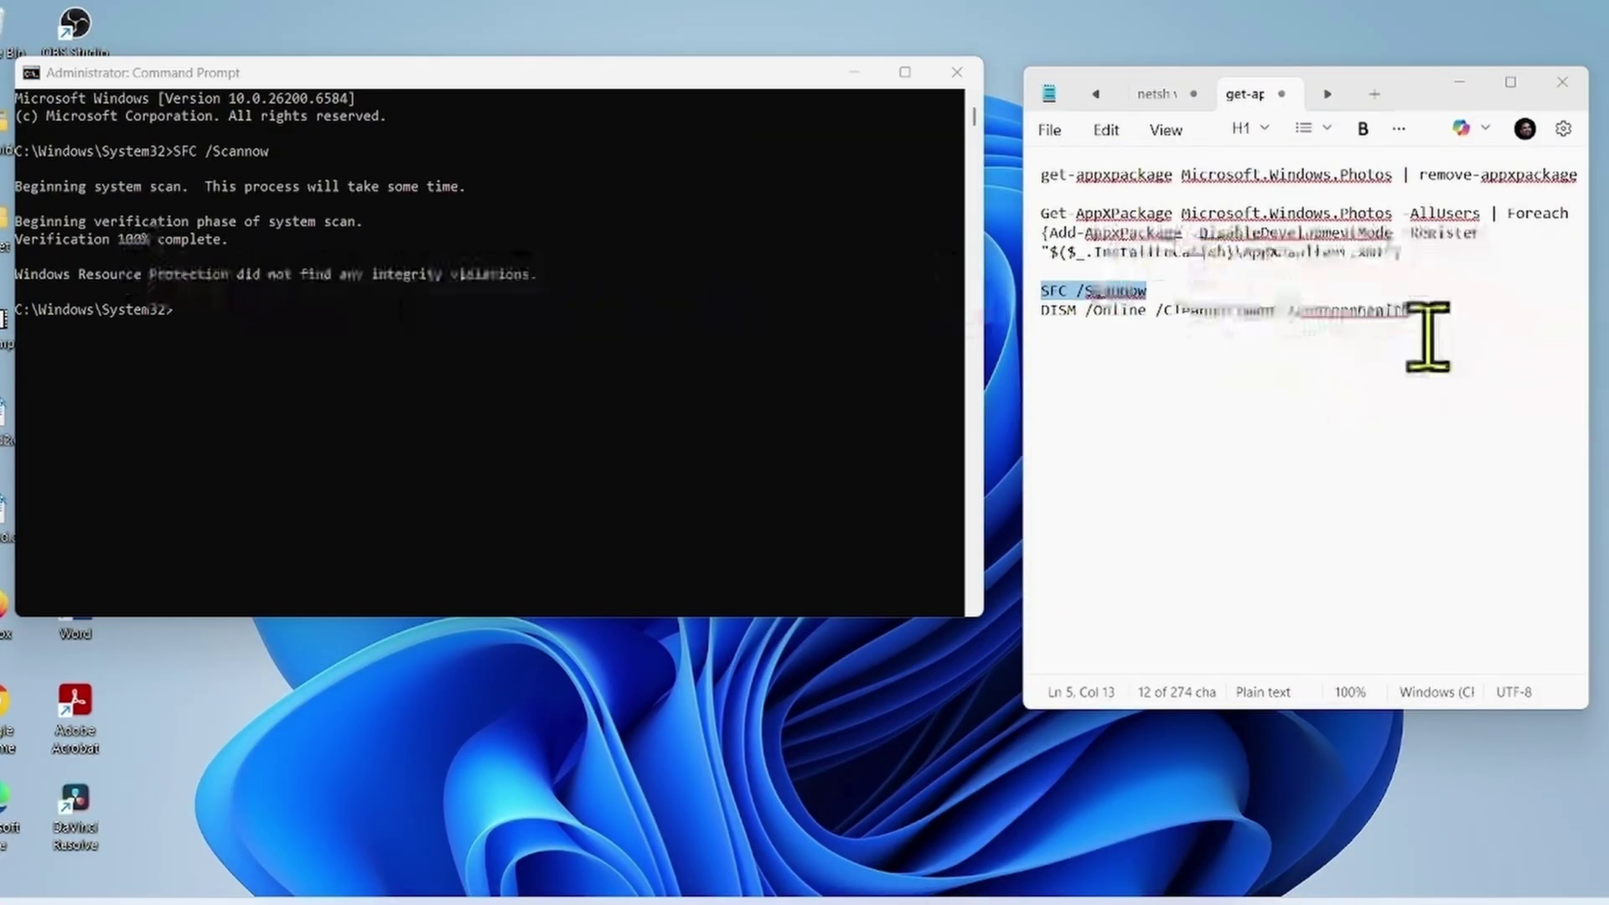
left_click_drag(1413, 312, 1023, 309)
Copy the DISM /Online /Cleanup-Image /restorehealth line and run it in Command Prompt
right_click(1077, 312)
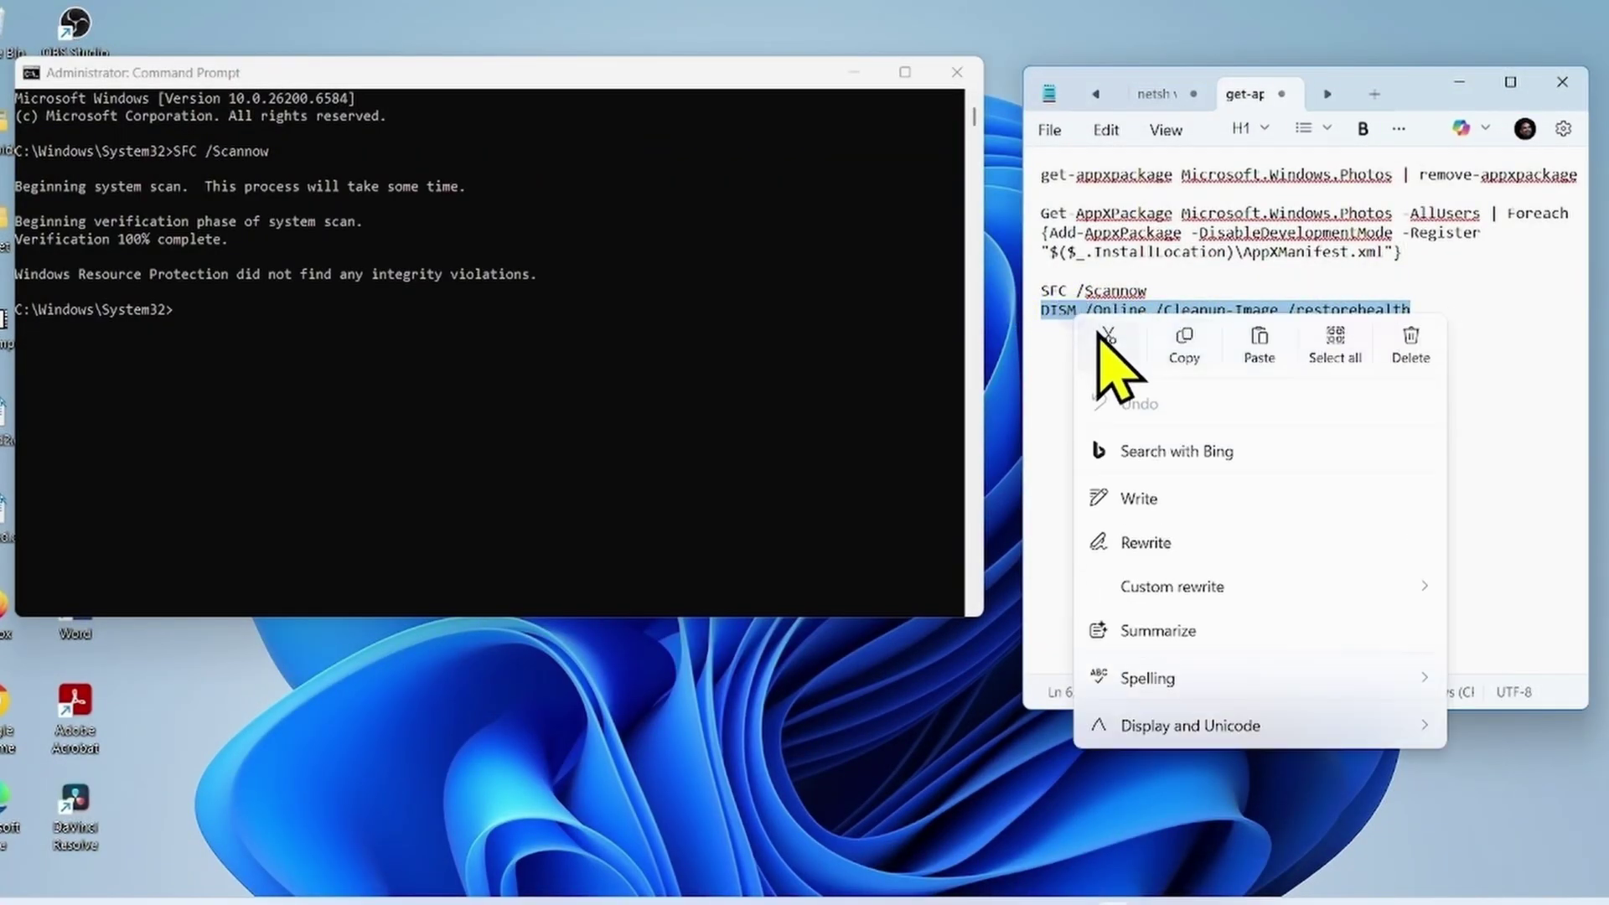
left_click(1169, 329)
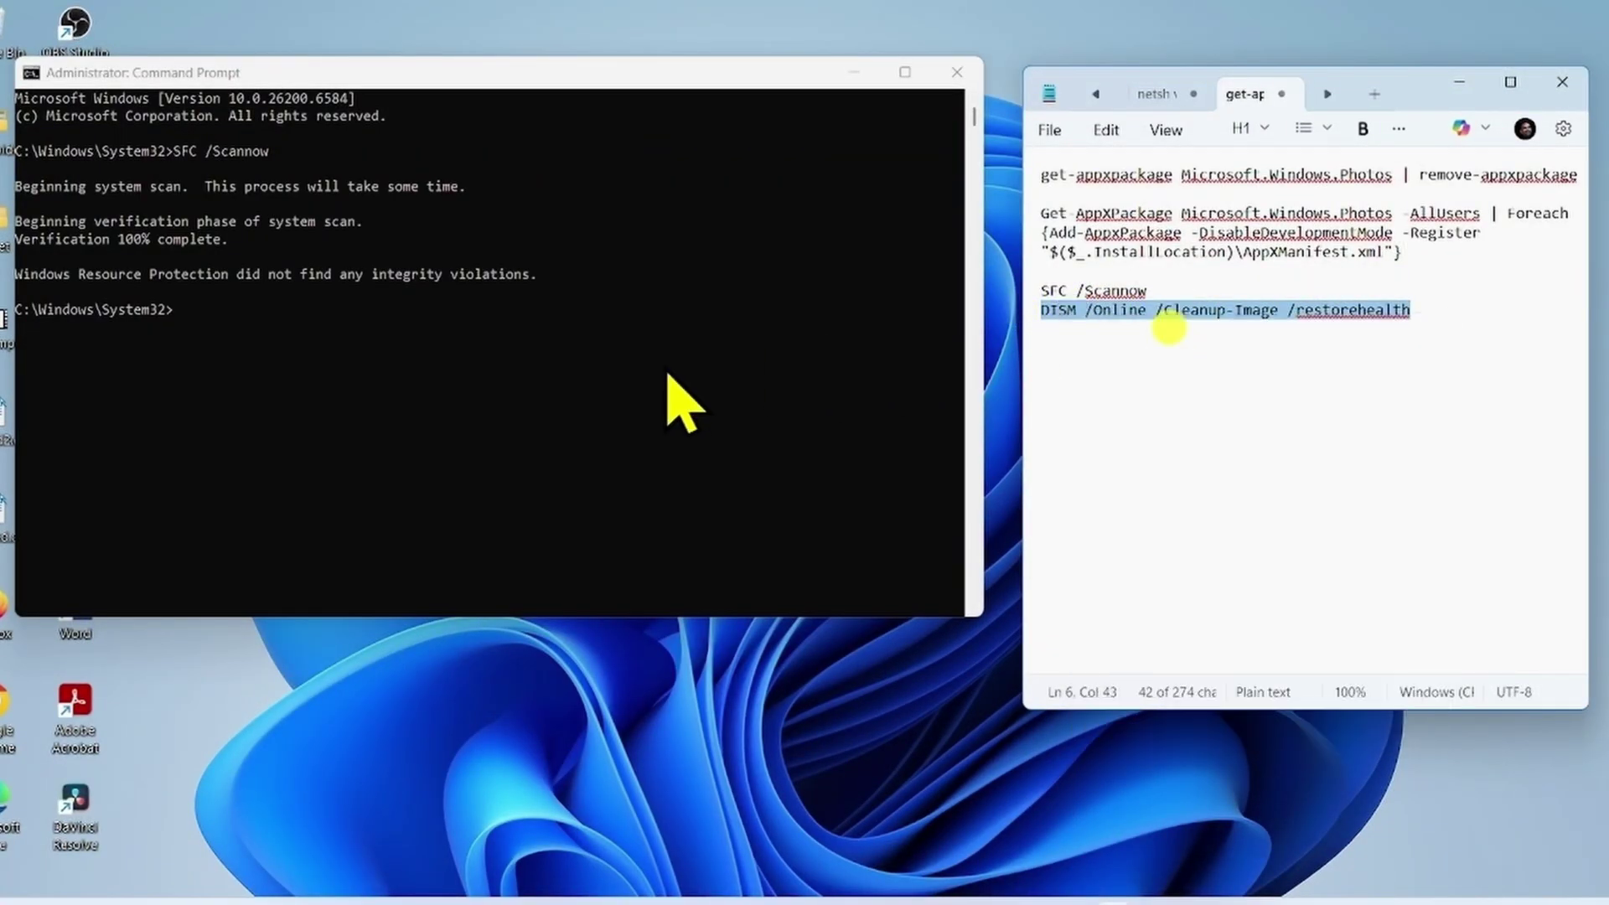
right_click(201, 333)
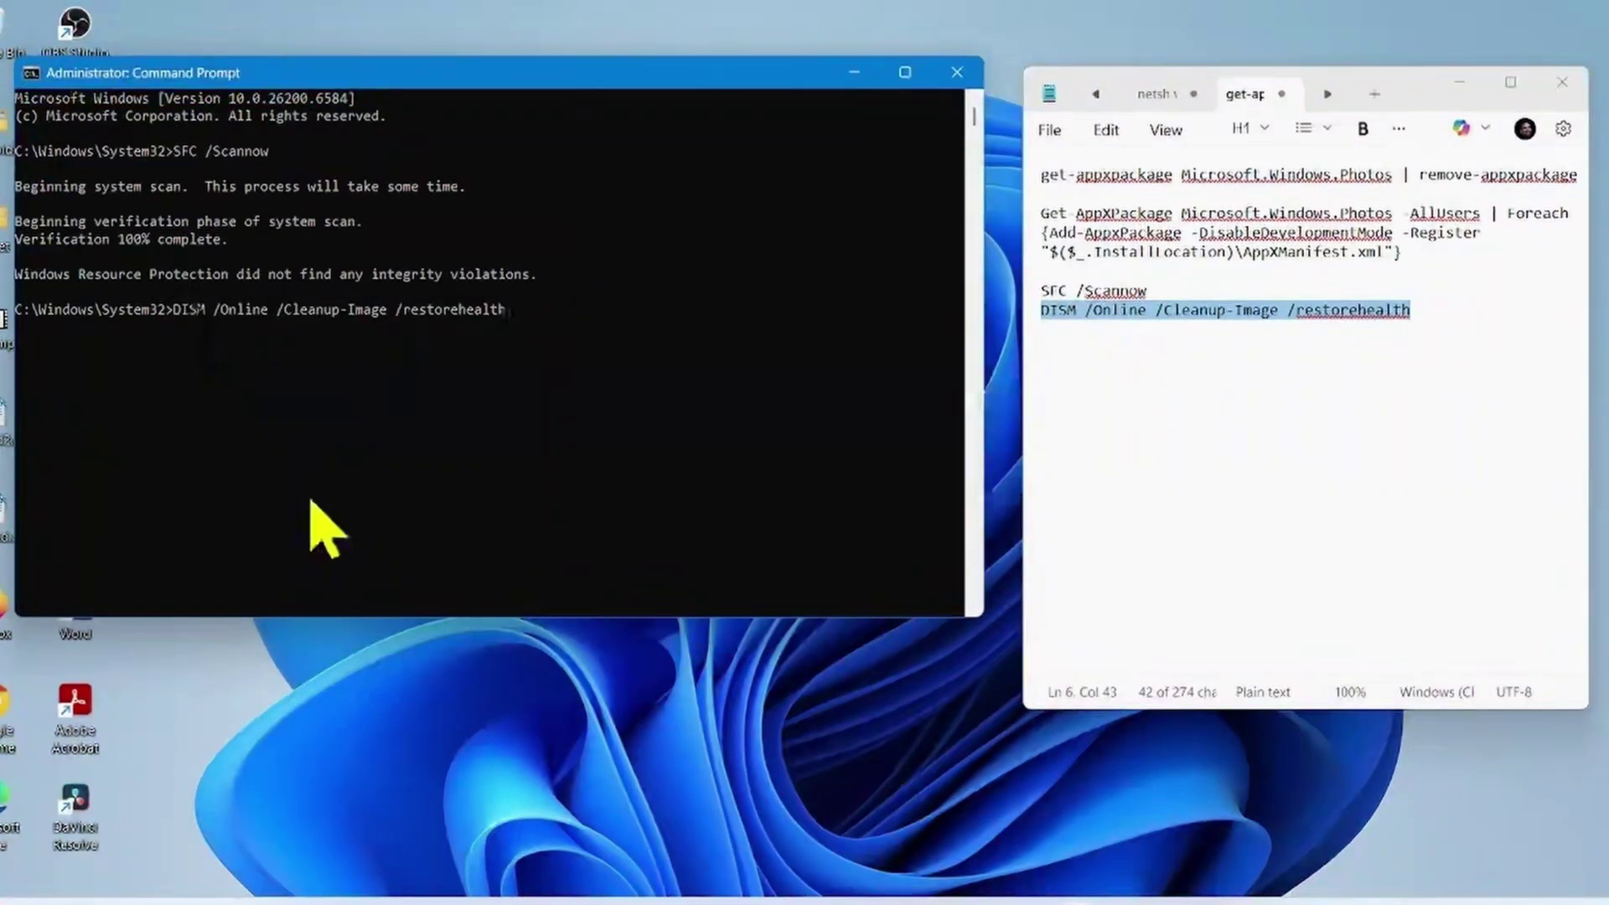
key("Return")
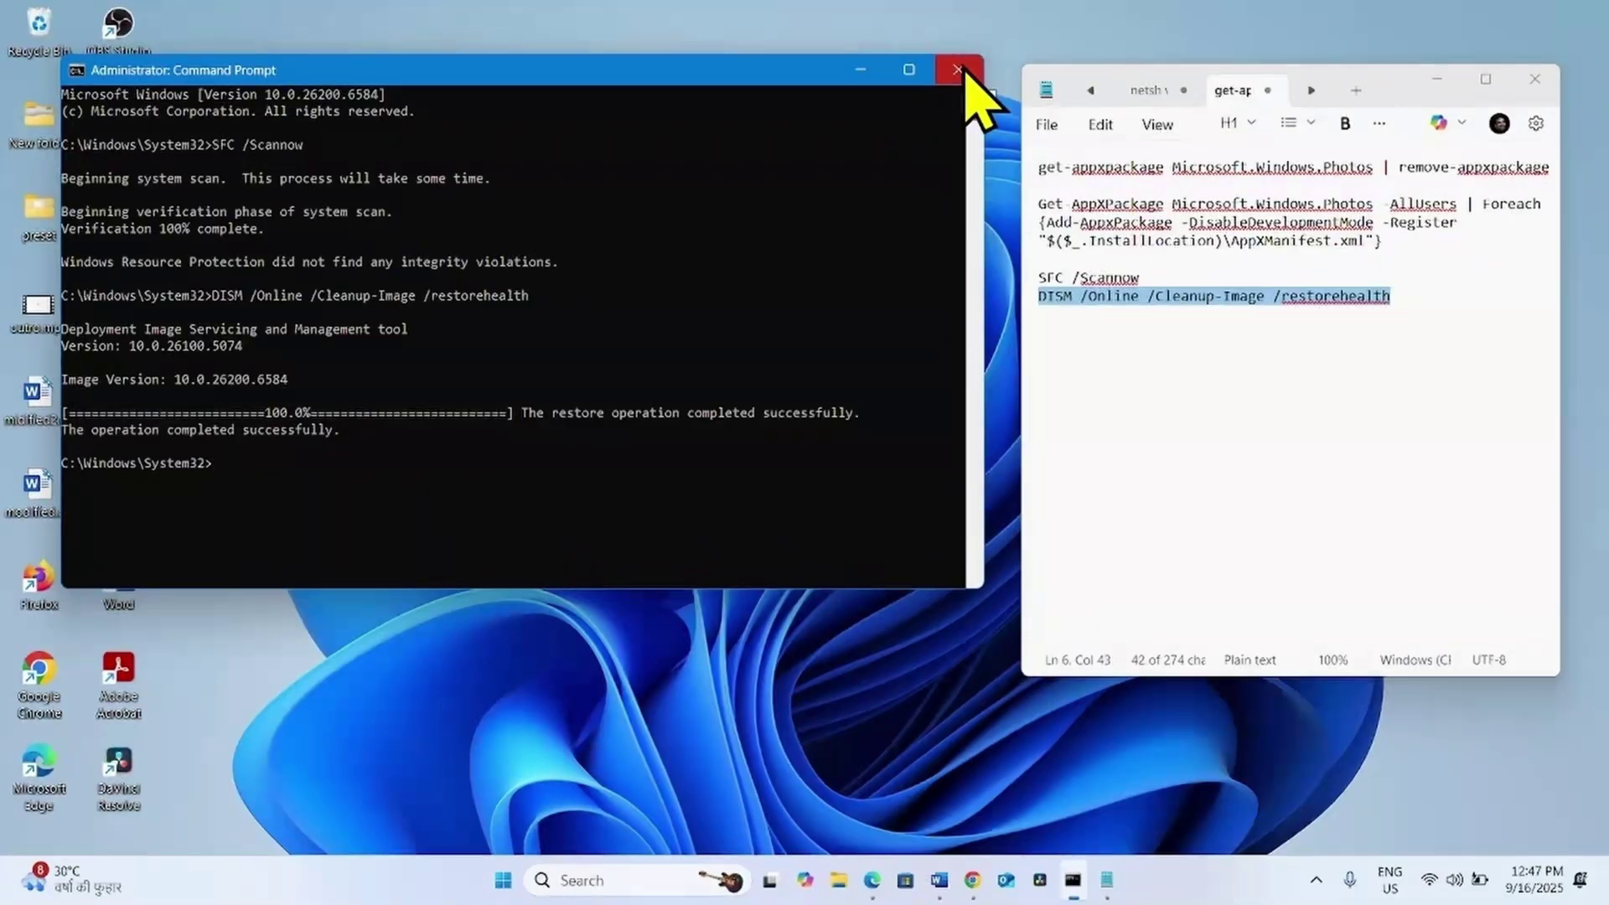
Close Command Prompt and Notepad, then open and dismiss the Start menu's power options
left_click(958, 70)
left_click(1534, 79)
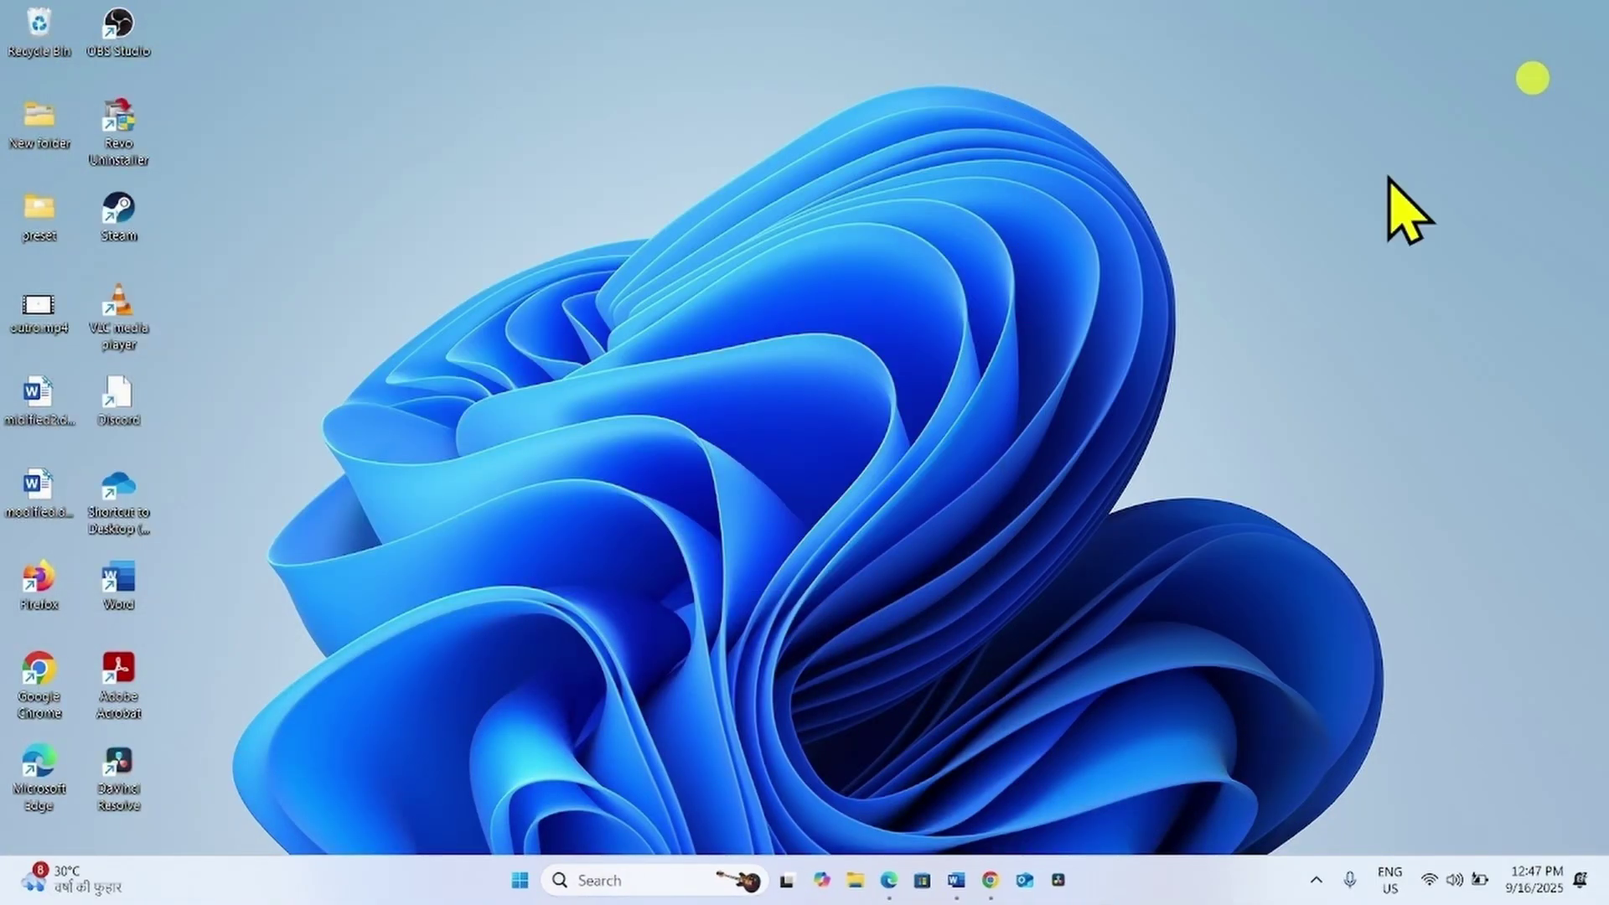
left_click(539, 882)
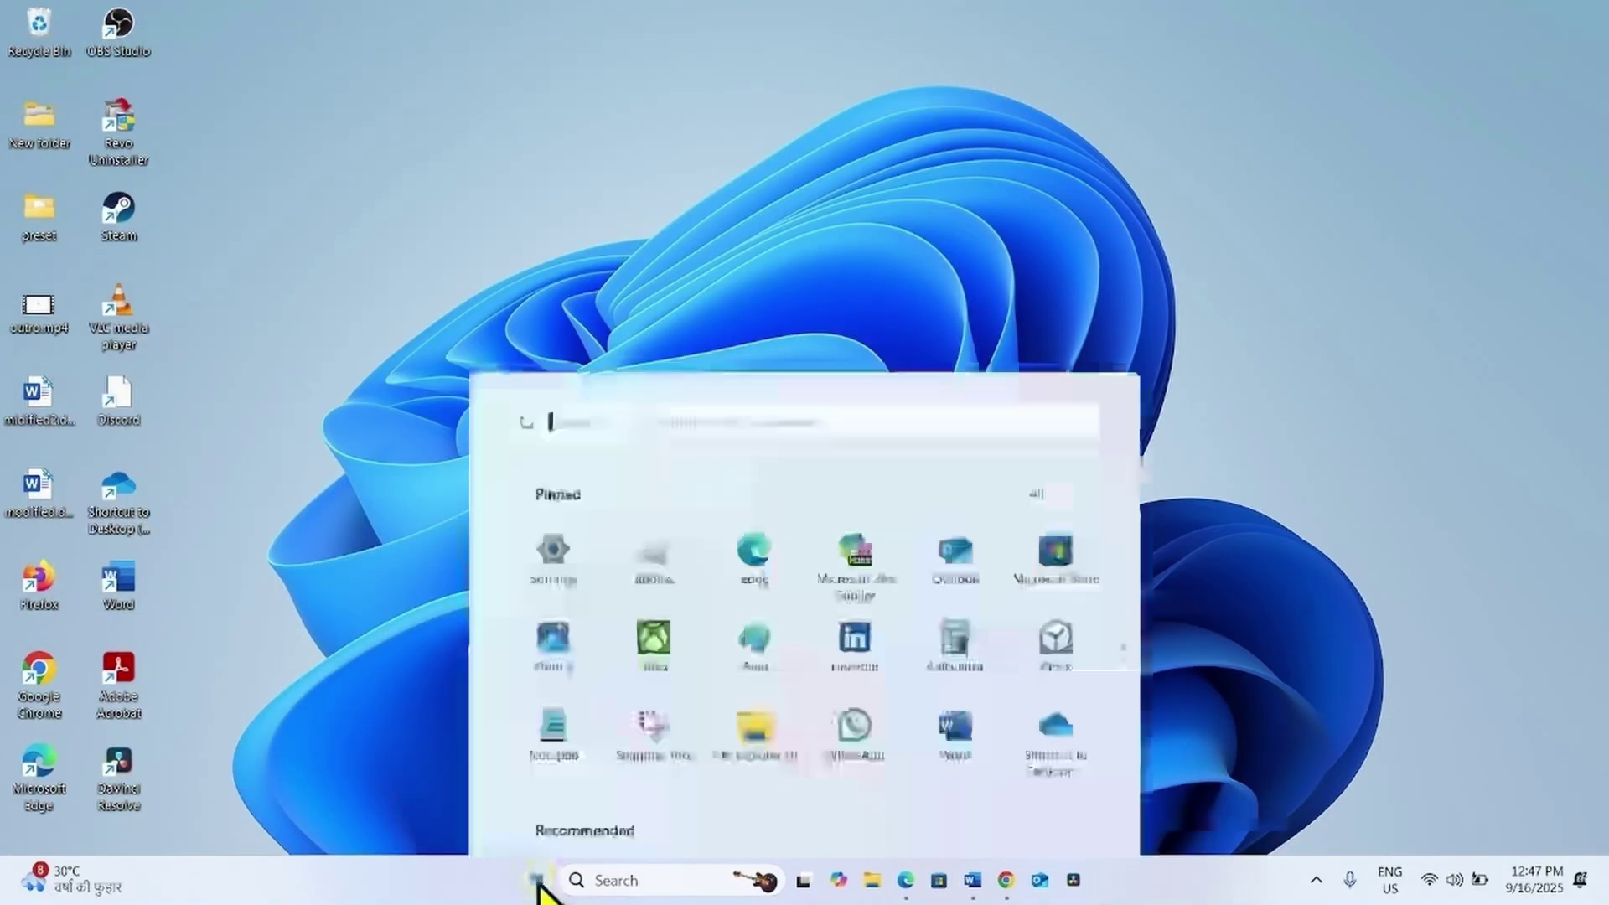
left_click(1066, 810)
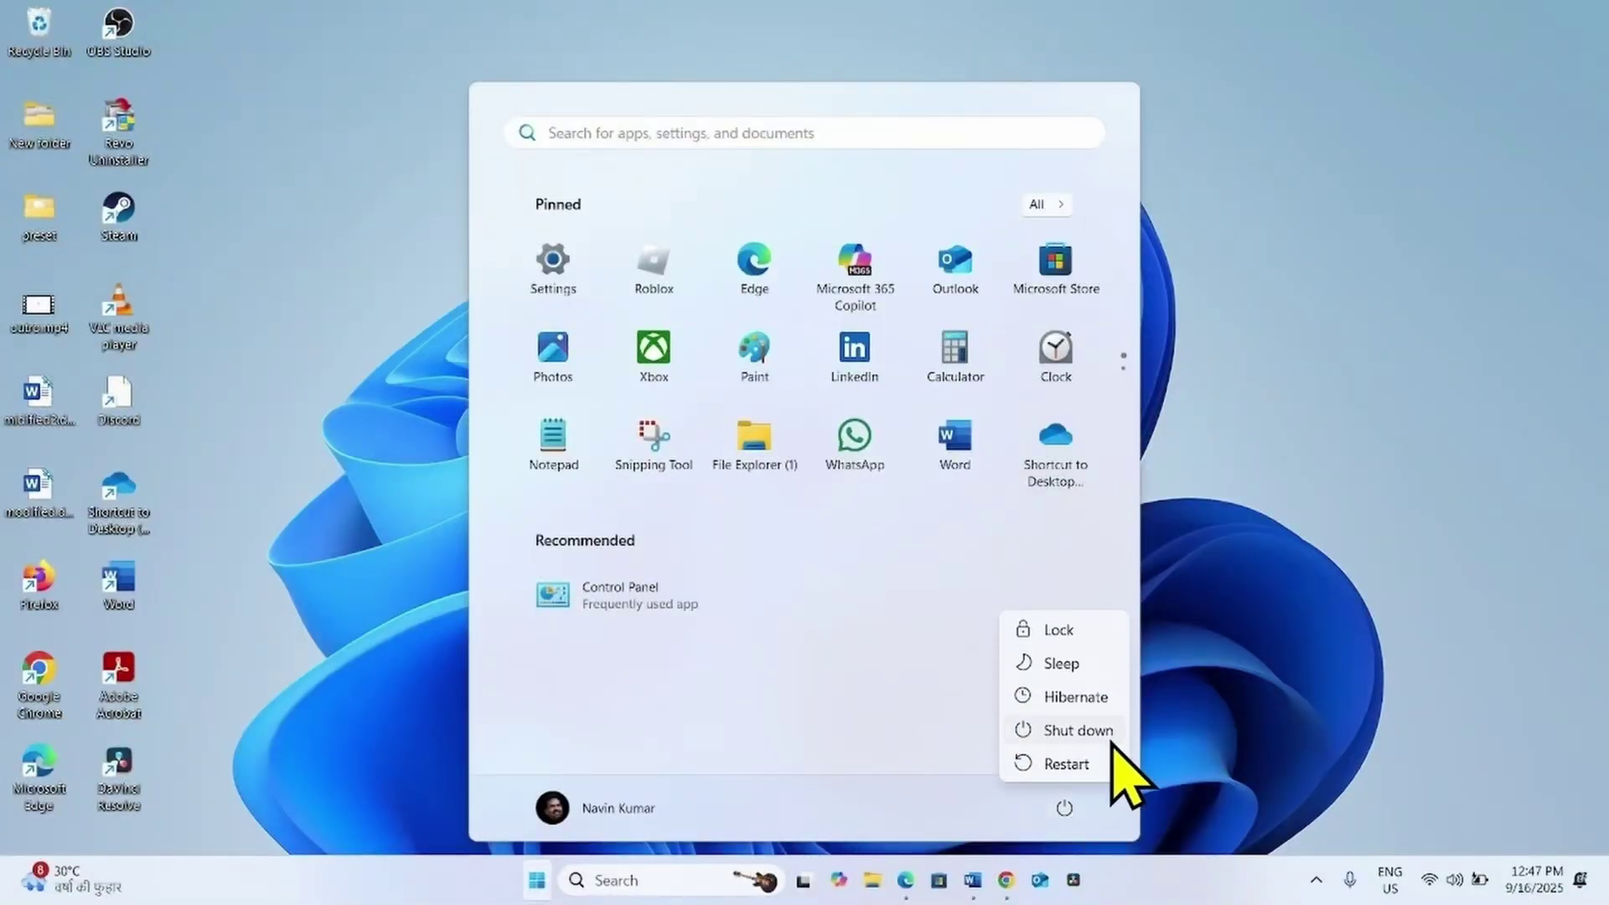
left_click(1450, 616)
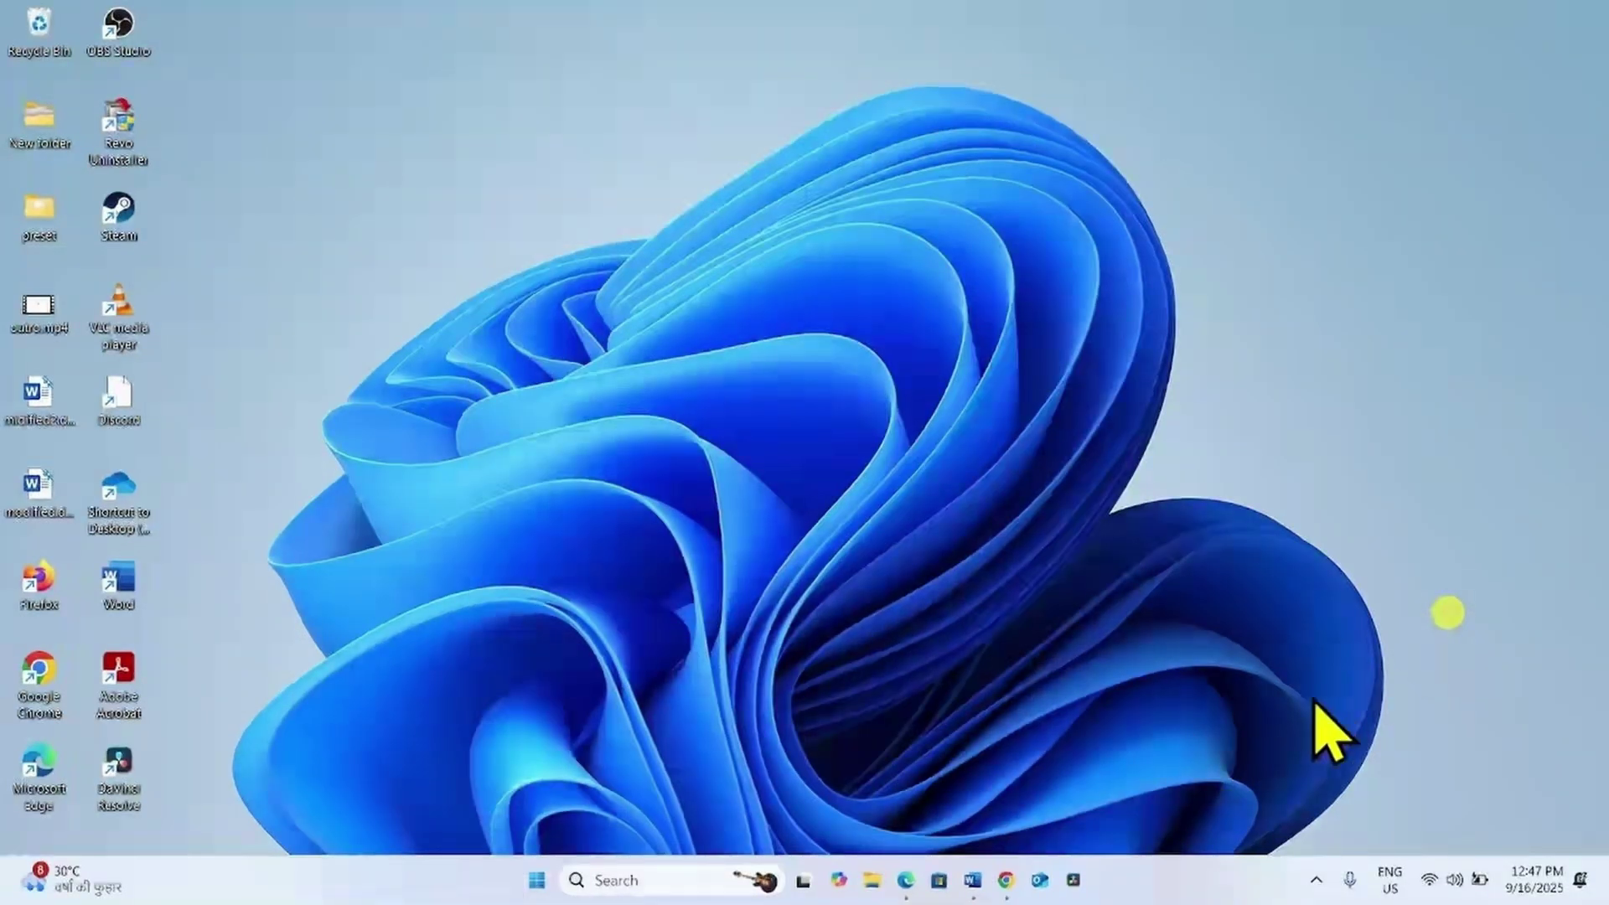